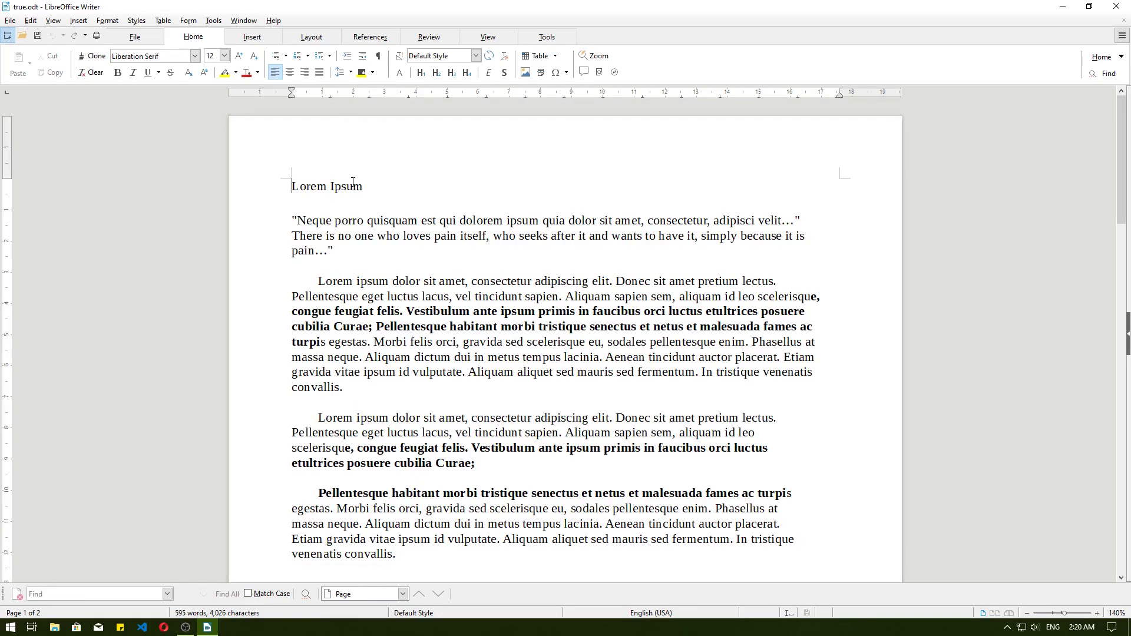
Insert a page break before the "Lorem Ipsum" line and place the cursor on the new blank first page.
{"action": "key", "text": "ctrl+Return"}
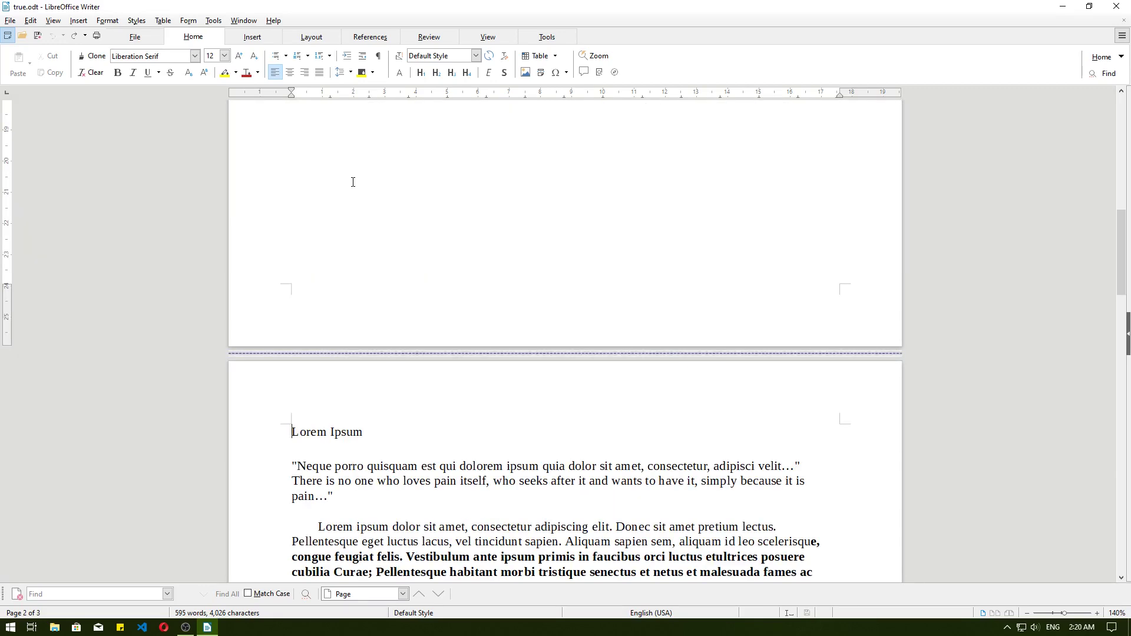
{"action": "scroll", "coordinate": [353, 182], "scroll_direction": "up", "scroll_amount": 10}
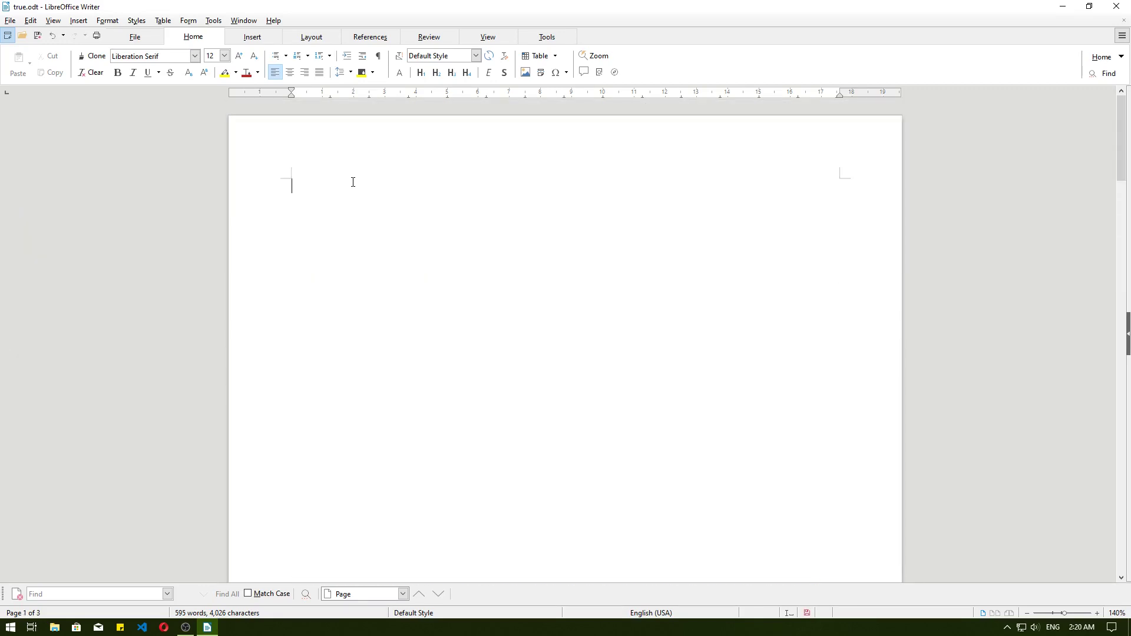
{"action": "left_click", "coordinate": [348, 179]}
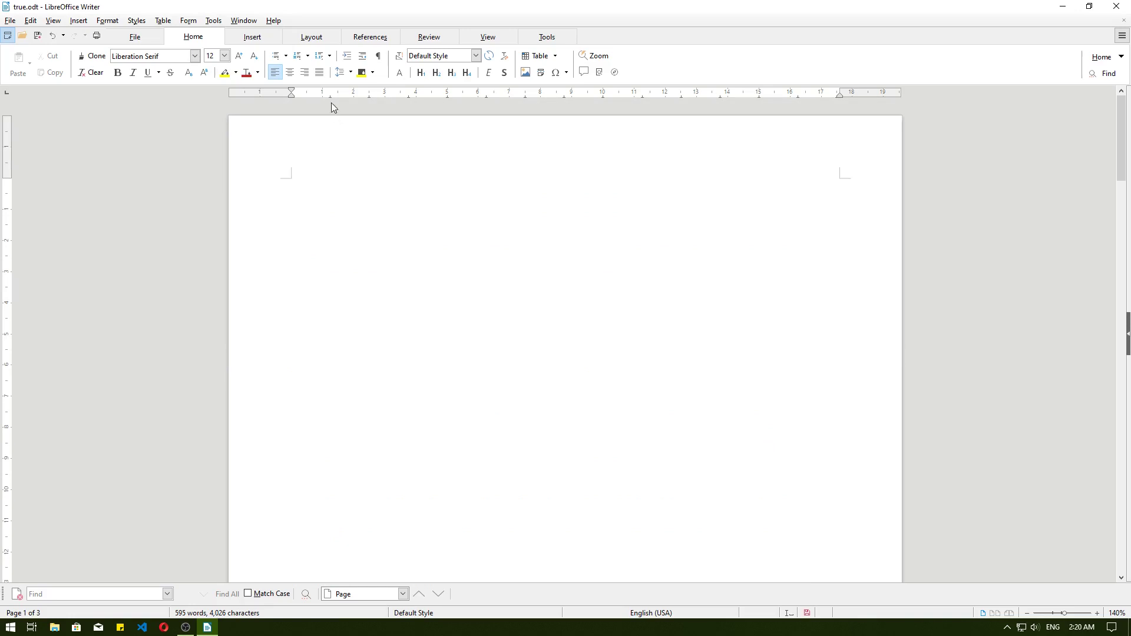
Start inserting a table of contents on the blank first page and title it "Daftar Isi".
{"action": "left_click", "coordinate": [357, 37]}
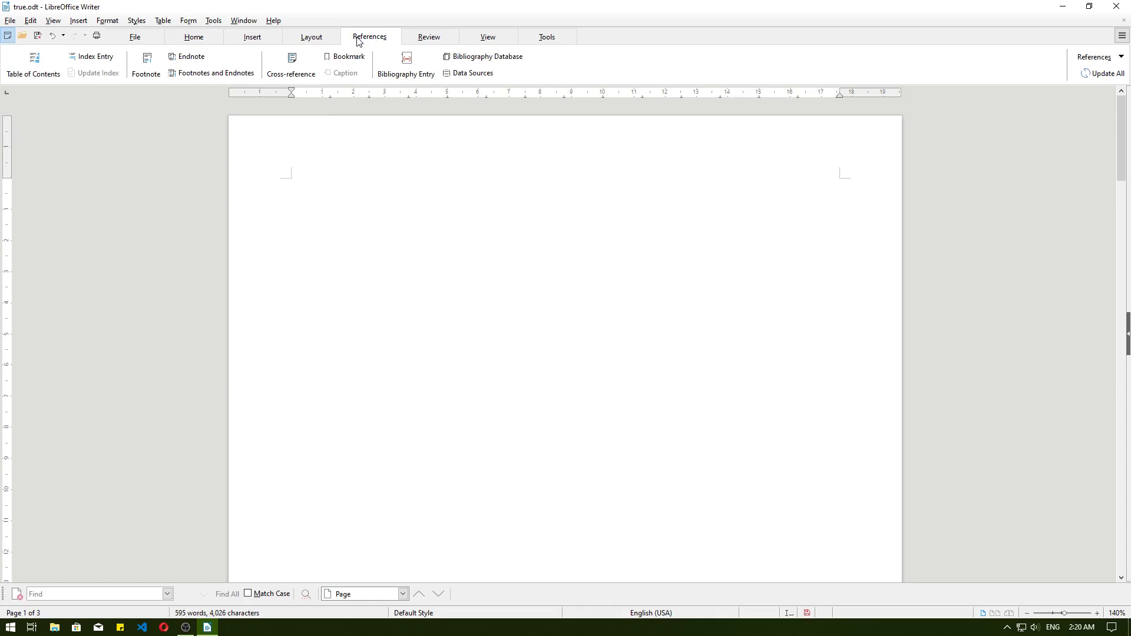
{"action": "left_click", "coordinate": [34, 65]}
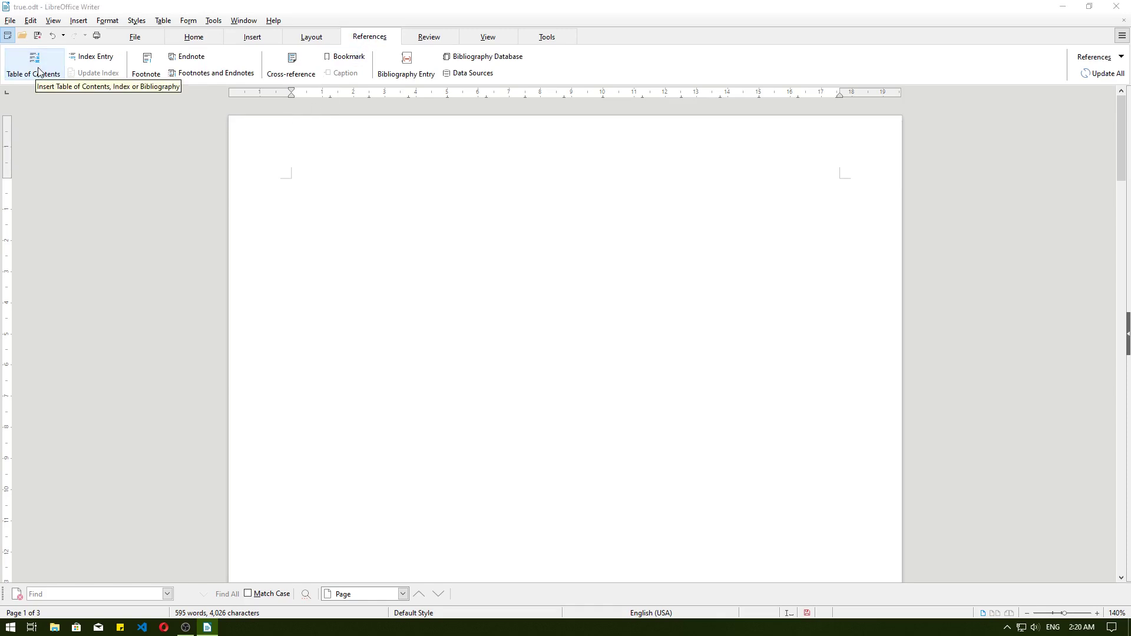
{"action": "left_click_drag", "start_coordinate": [279, 292], "coordinate": [306, 181]}
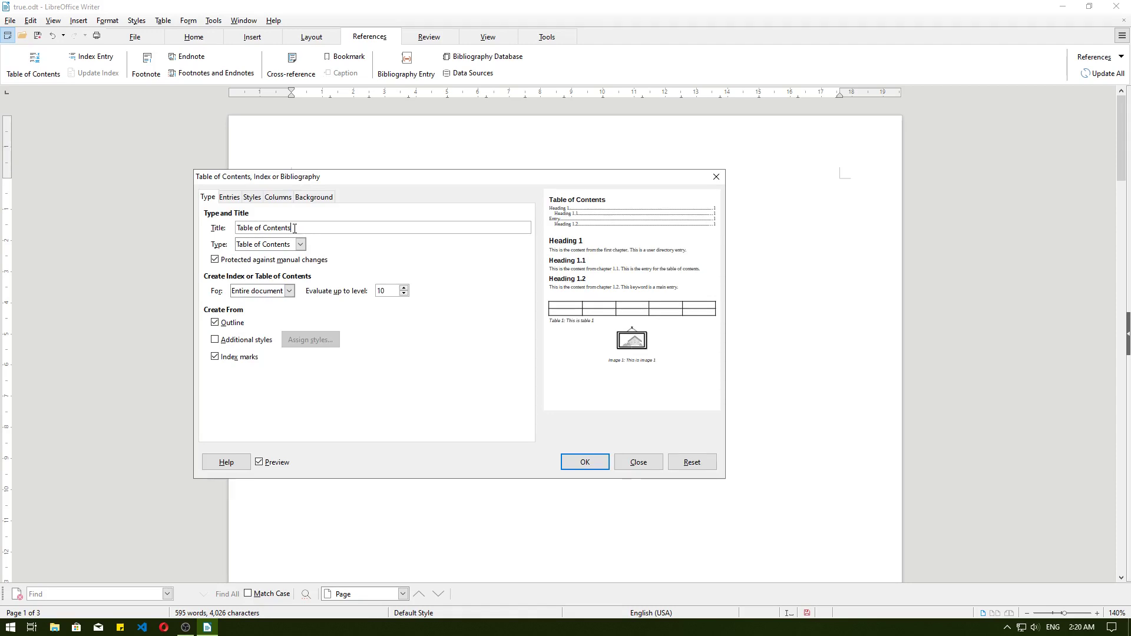
{"action": "left_click_drag", "start_coordinate": [294, 229], "coordinate": [210, 231]}
{"action": "type", "text": "Daf"}
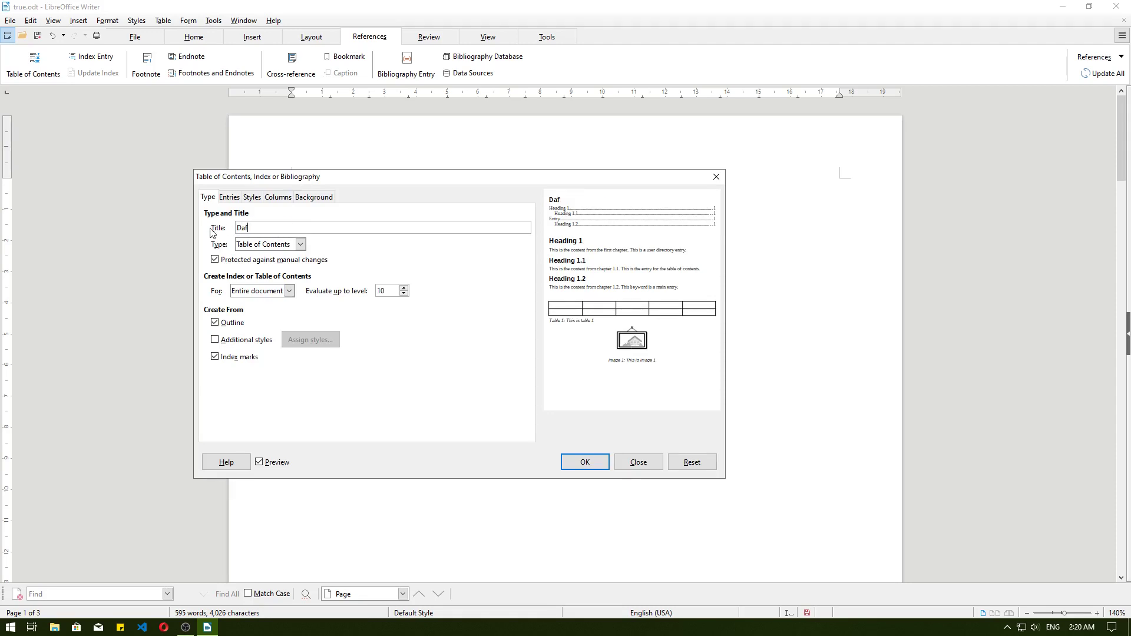
{"action": "type", "text": "tar Isi"}
Keep the Table of Contents type, set the evaluation depth to level 2, and insert the index.
{"action": "left_click", "coordinate": [301, 245]}
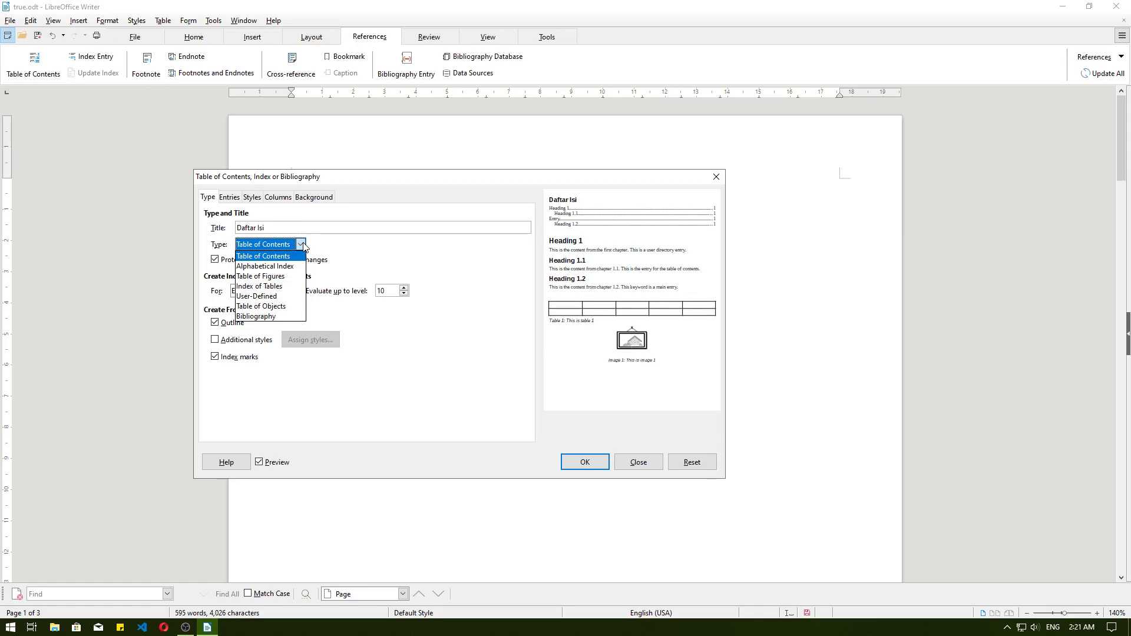
{"action": "left_click", "coordinate": [302, 244]}
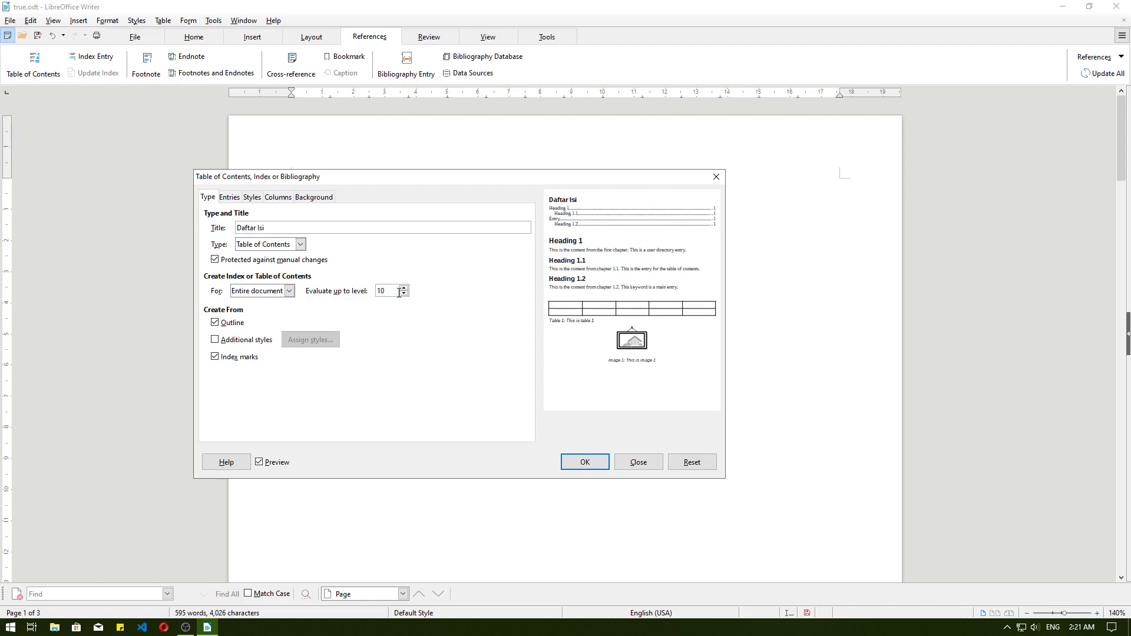
{"action": "left_click_drag", "start_coordinate": [399, 293], "coordinate": [358, 293]}
{"action": "type", "text": "2"}
{"action": "left_click", "coordinate": [581, 462]}
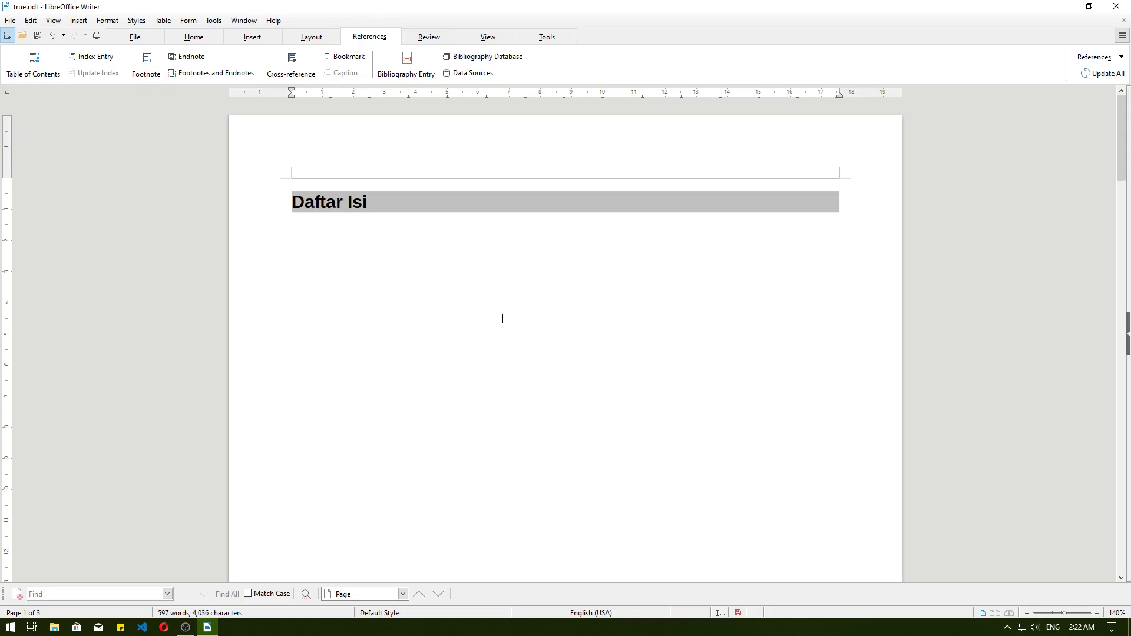
Add a new line reading "BAB I" above "Lorem Ipsum" on the second page.
{"action": "scroll", "coordinate": [503, 318], "scroll_direction": "down", "scroll_amount": 15}
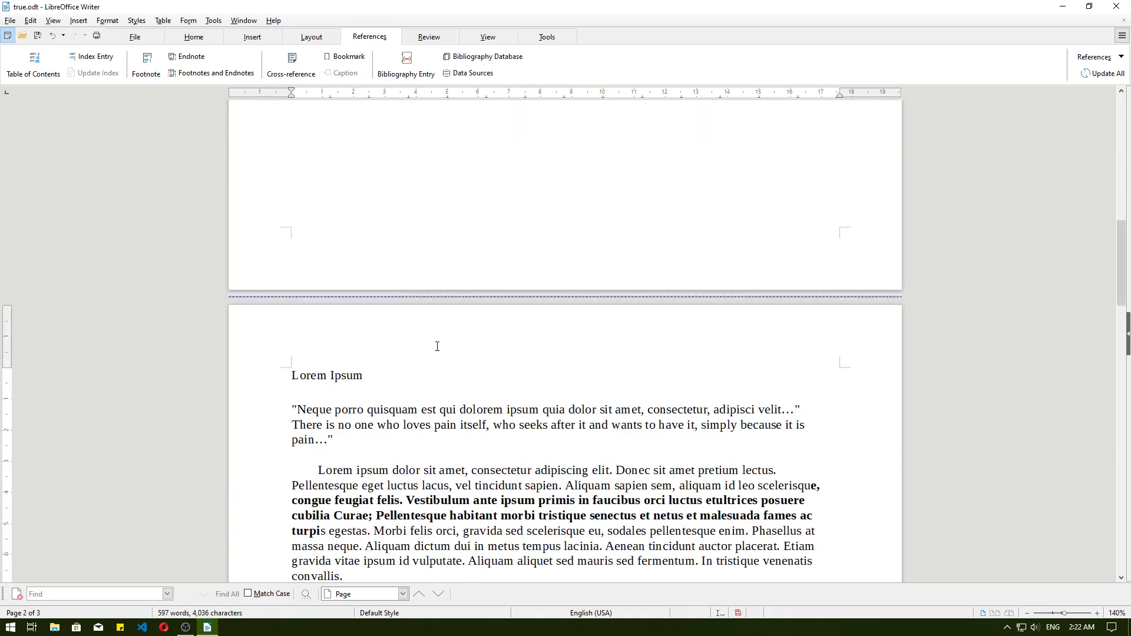
{"action": "key", "text": "Return"}
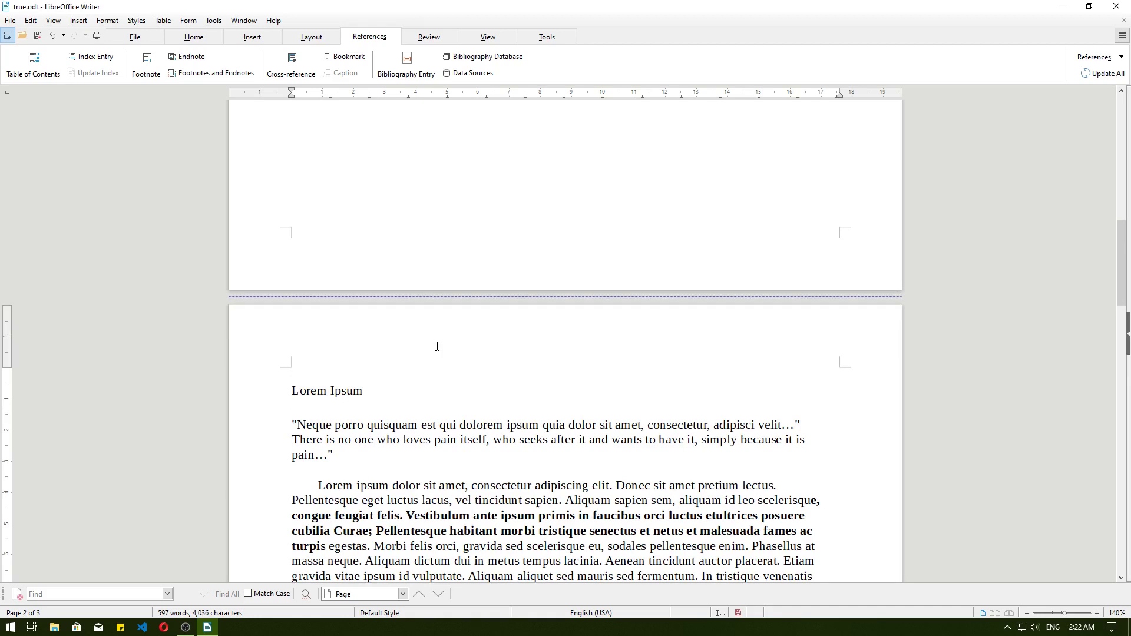
{"action": "type", "text": "BAB I"}
Apply the Heading 1 style to the "BAB I" line and center it.
{"action": "left_click_drag", "start_coordinate": [287, 375], "coordinate": [338, 371]}
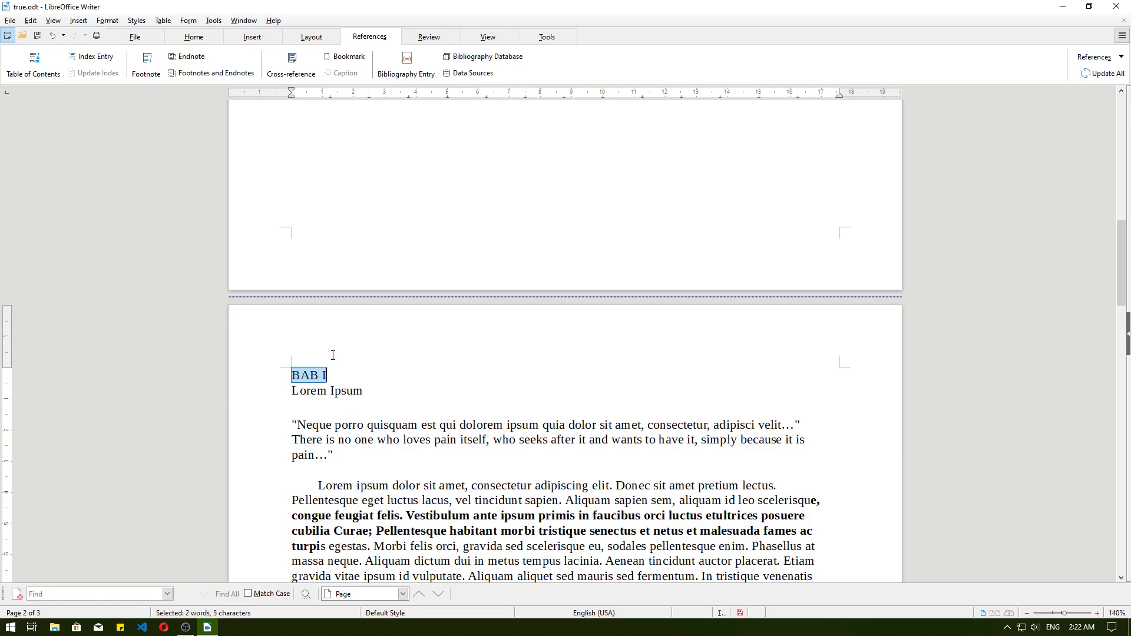
{"action": "left_click", "coordinate": [190, 39]}
{"action": "scroll", "coordinate": [436, 103], "scroll_direction": "up", "scroll_amount": 1}
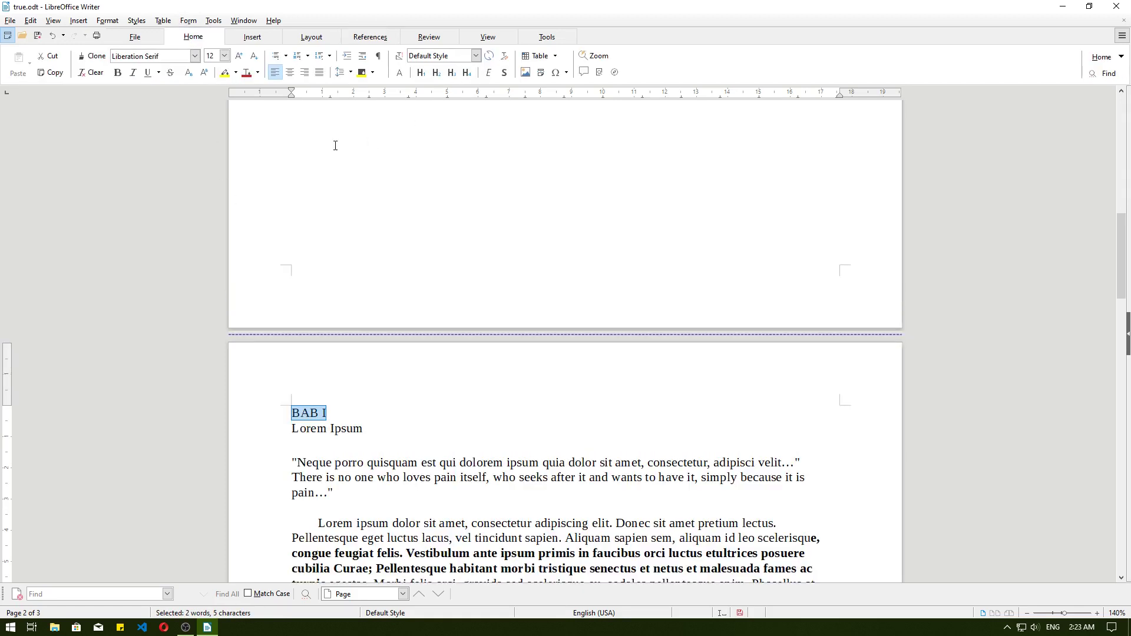
{"action": "left_click", "coordinate": [476, 56]}
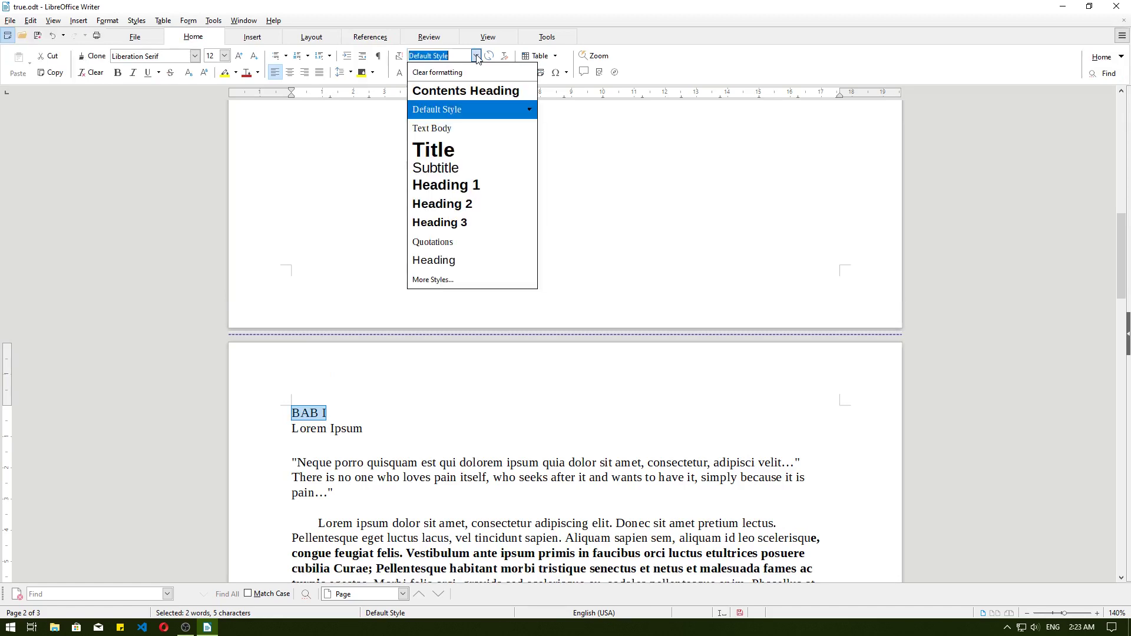
{"action": "left_click", "coordinate": [459, 185]}
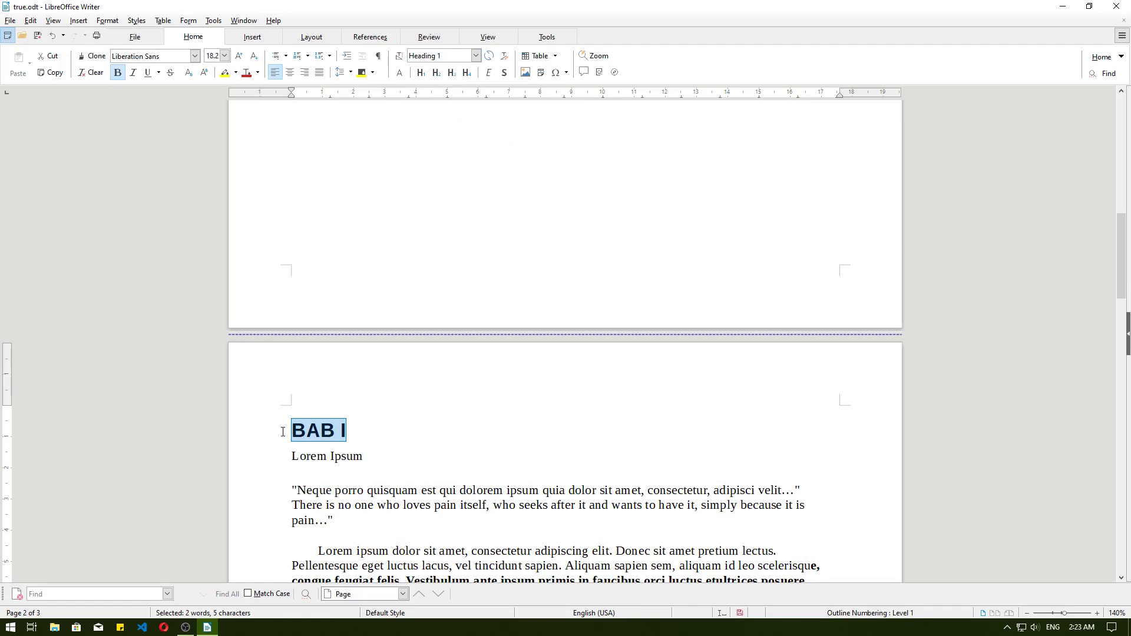
{"action": "left_click", "coordinate": [290, 74]}
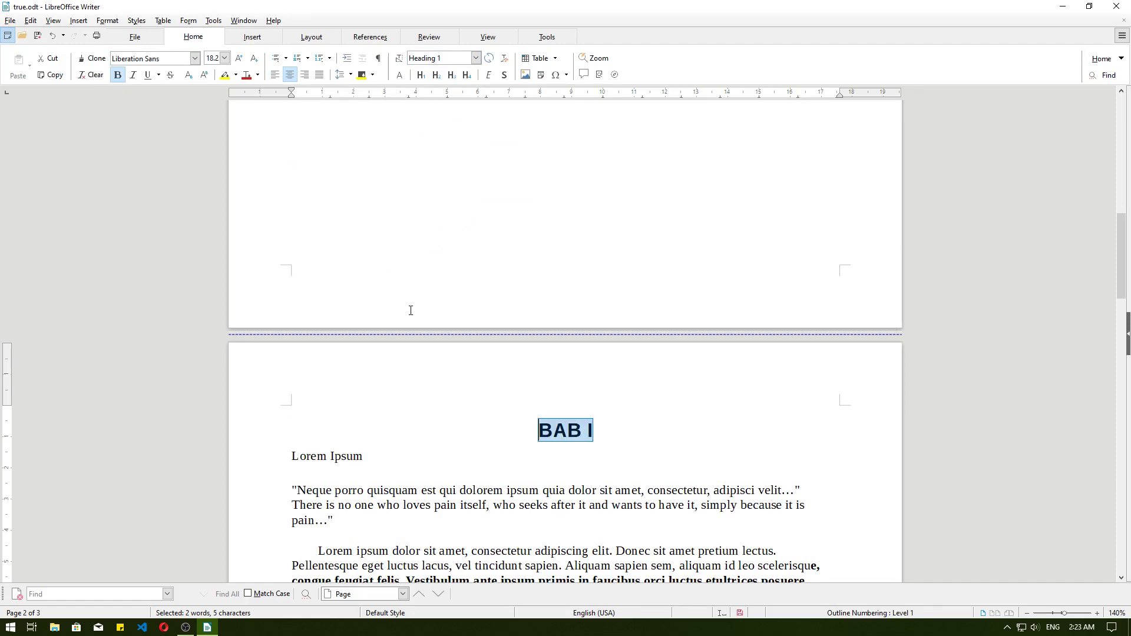
Update the "Daftar Isi" index on the first page to include the BAB I heading.
{"action": "scroll", "coordinate": [428, 299], "scroll_direction": "up", "scroll_amount": 1}
{"action": "scroll", "coordinate": [429, 299], "scroll_direction": "up", "scroll_amount": 15}
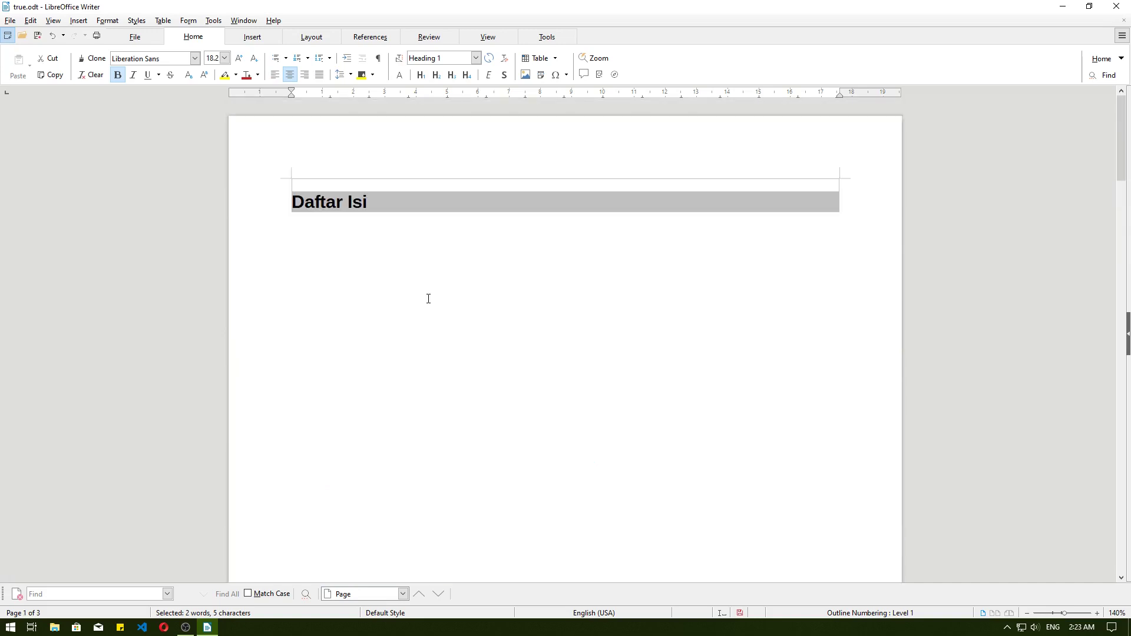
{"action": "right_click", "coordinate": [408, 207]}
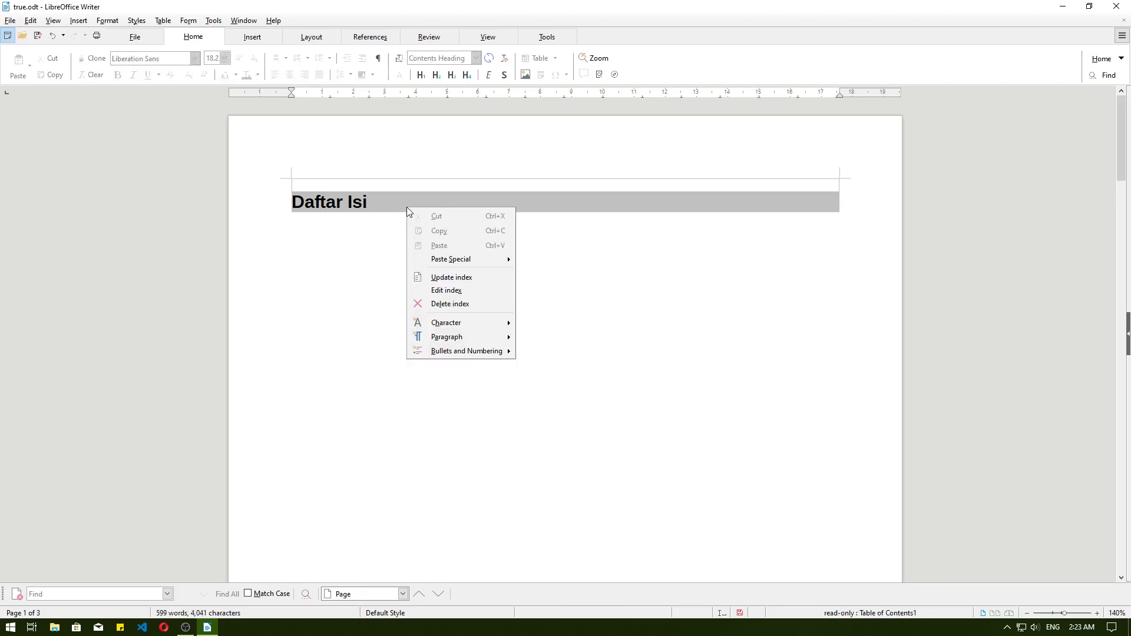
{"action": "left_click", "coordinate": [443, 278]}
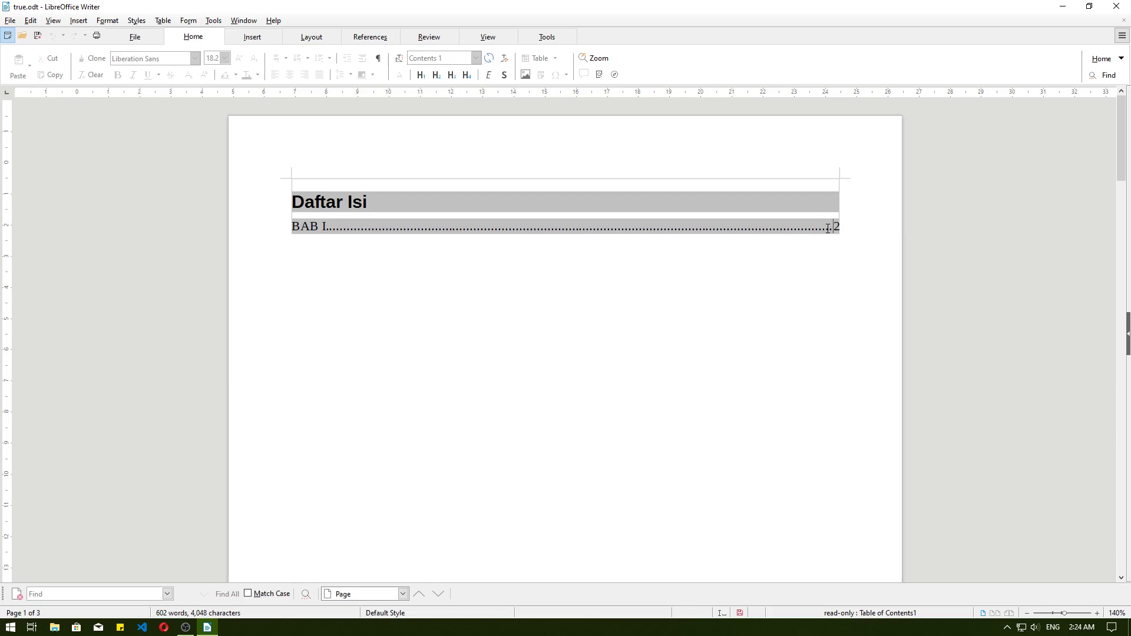
Enter "BAB II" on the empty first line of the third page.
{"action": "scroll", "coordinate": [828, 229], "scroll_direction": "down", "scroll_amount": 15}
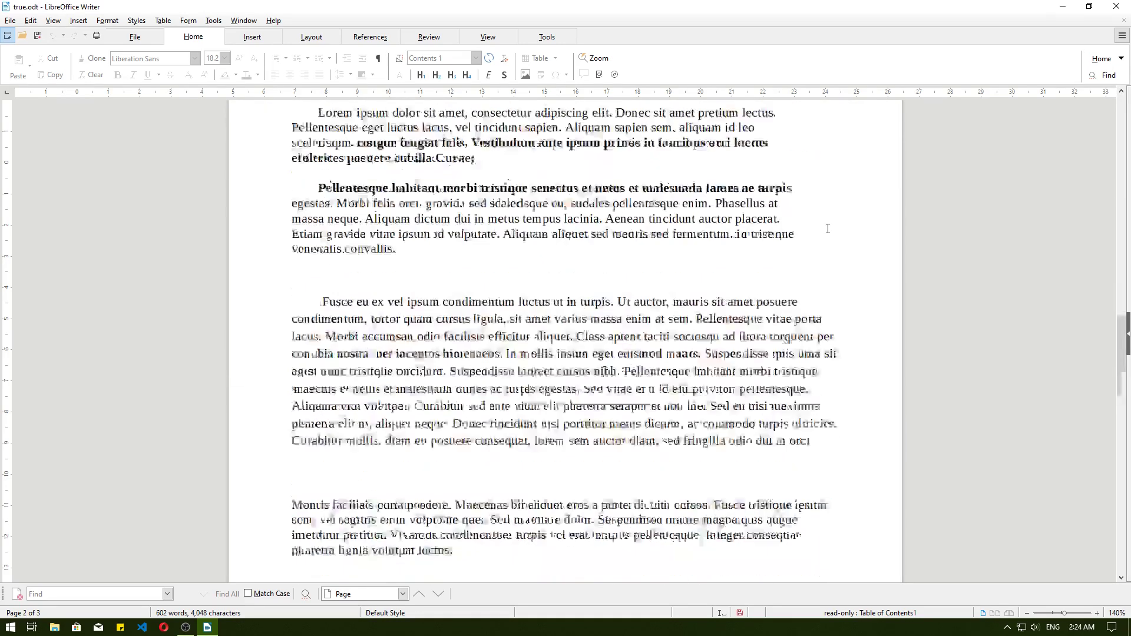
{"action": "scroll", "coordinate": [827, 228], "scroll_direction": "down", "scroll_amount": 3}
{"action": "left_click", "coordinate": [548, 268]}
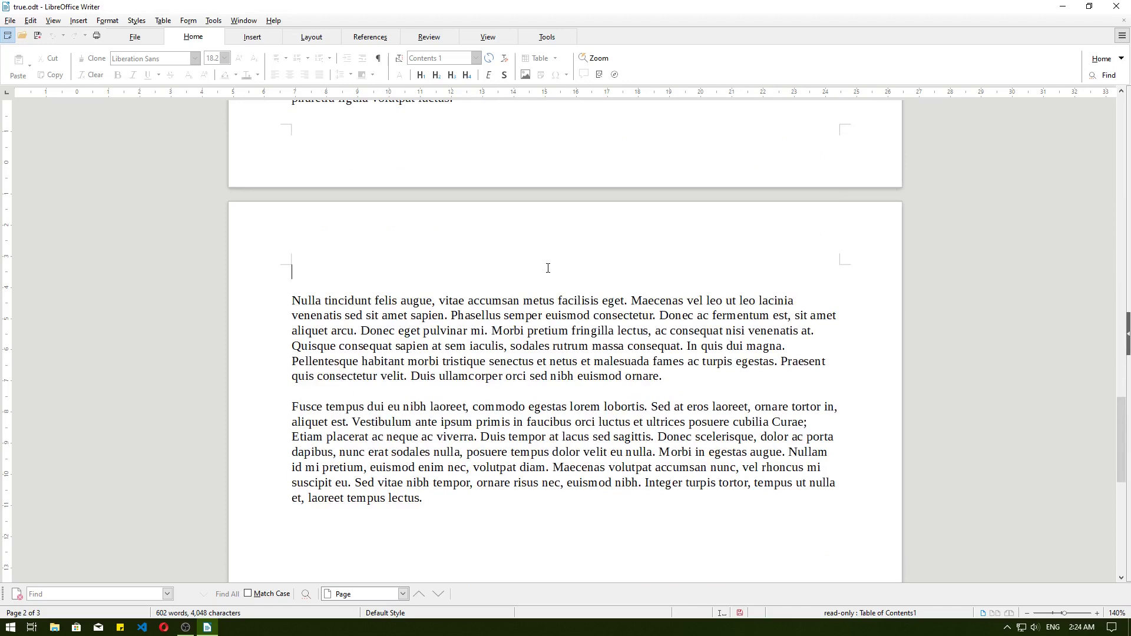
{"action": "type", "text": "BAB II"}
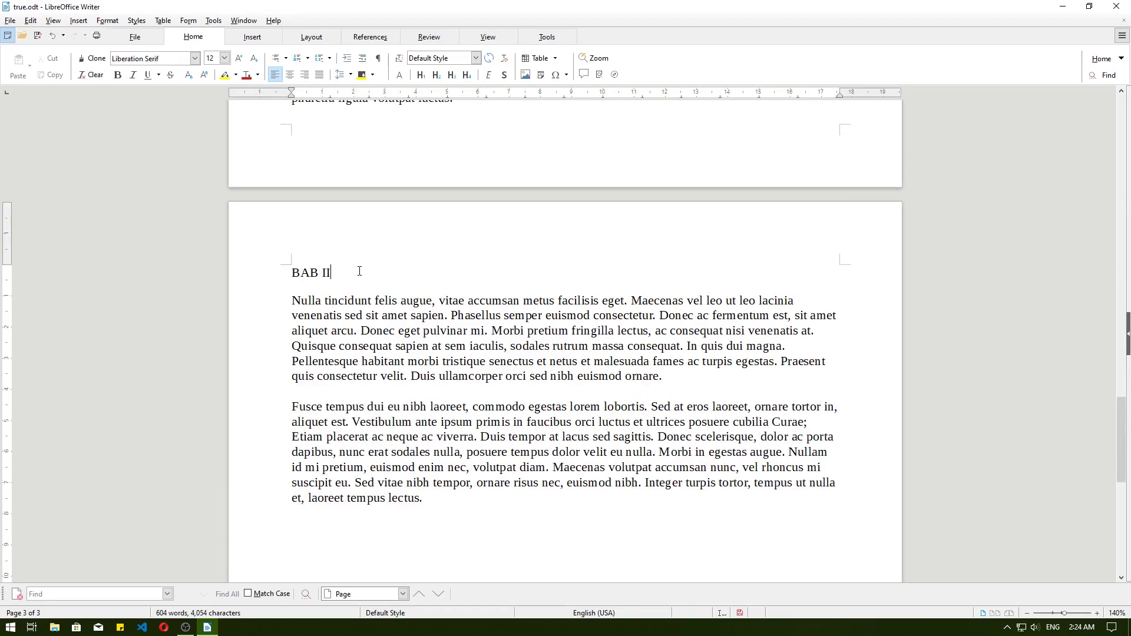
Apply the Heading 1 style to the "BAB II" line and center it.
{"action": "left_click_drag", "start_coordinate": [359, 271], "coordinate": [289, 272]}
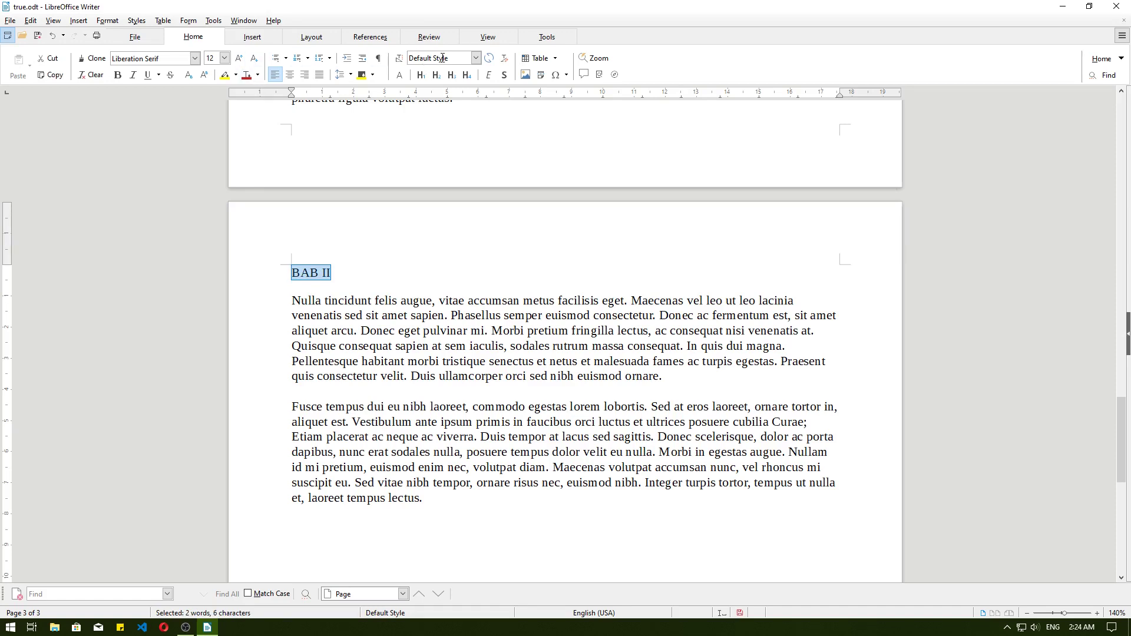
{"action": "left_click", "coordinate": [475, 58]}
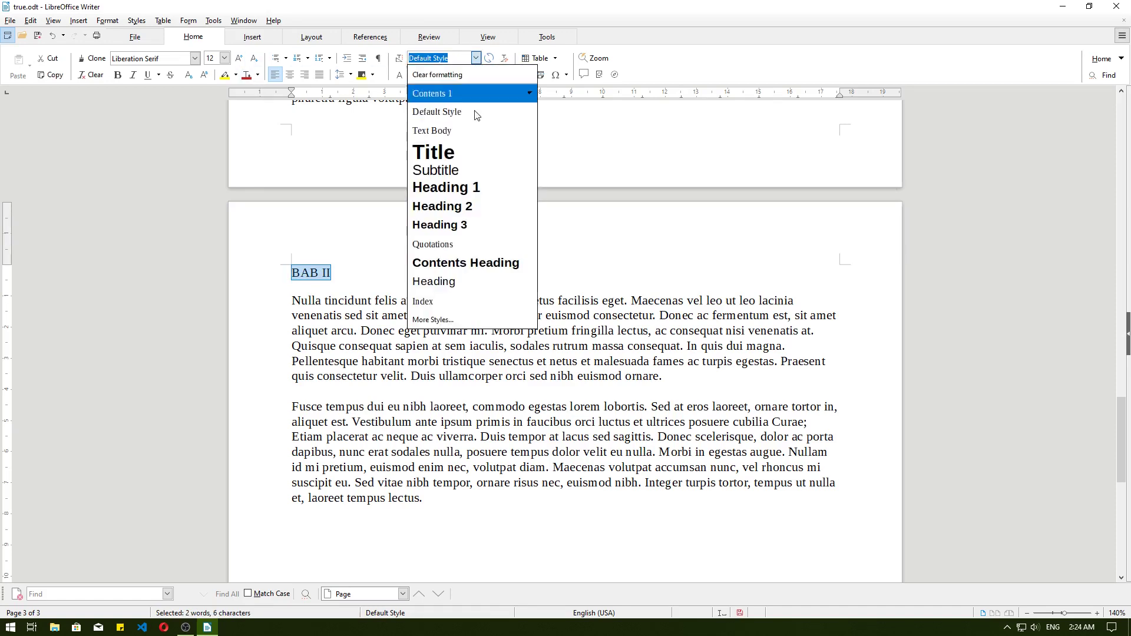
{"action": "left_click", "coordinate": [446, 188]}
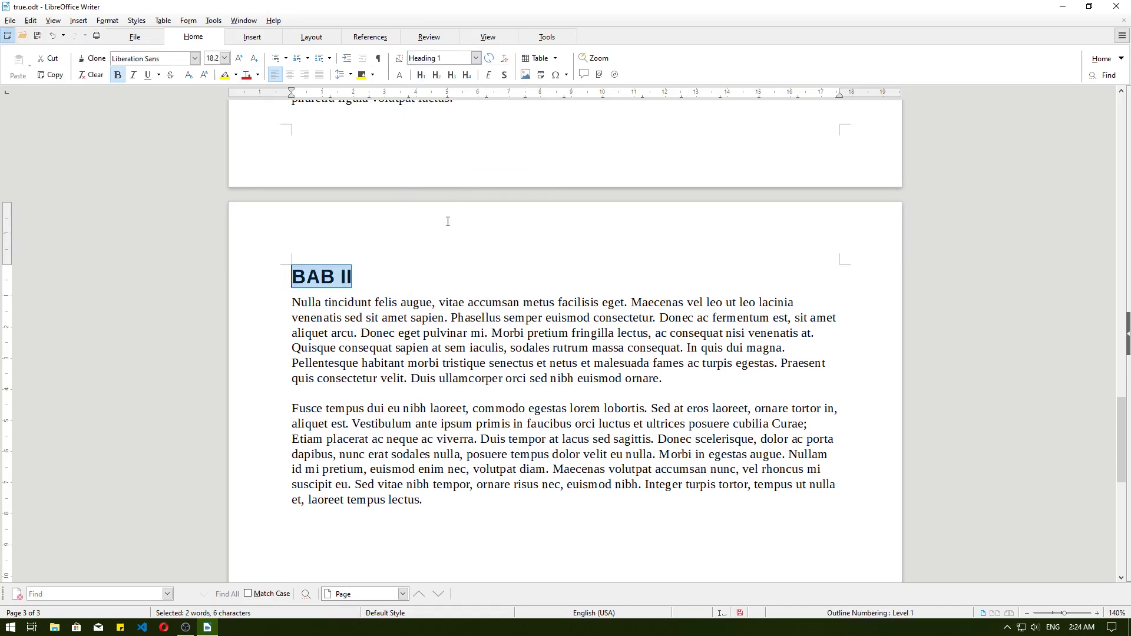
{"action": "left_click", "coordinate": [294, 75]}
Update the "Daftar Isi" index on the first page to include the BAB II heading.
{"action": "scroll", "coordinate": [465, 247], "scroll_direction": "up", "scroll_amount": 20}
{"action": "scroll", "coordinate": [468, 246], "scroll_direction": "up", "scroll_amount": 15}
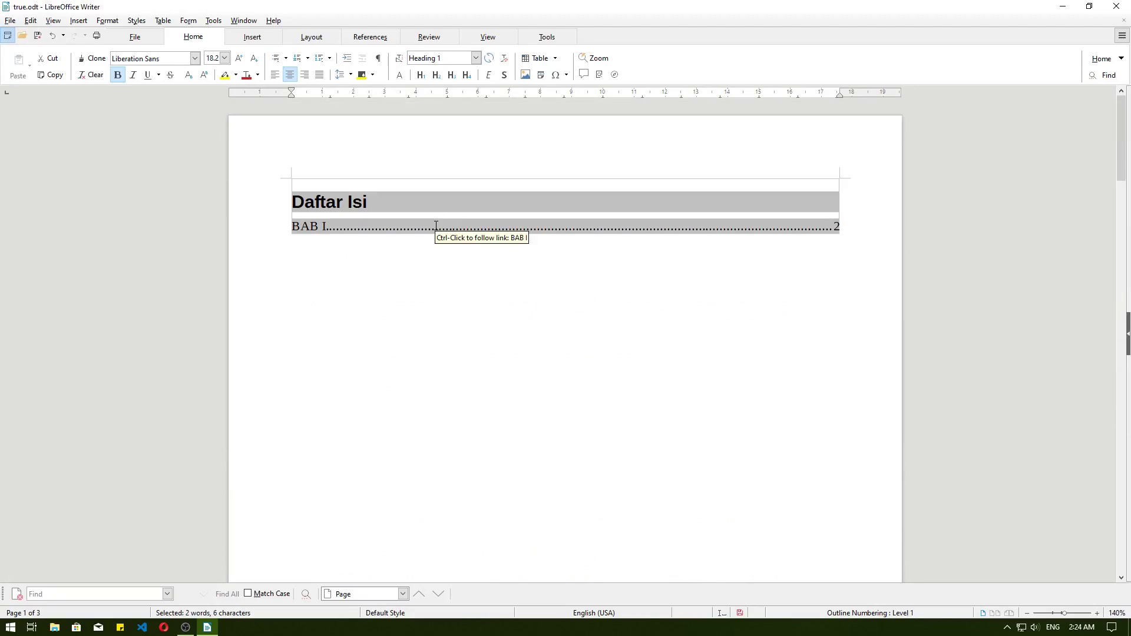
{"action": "left_click", "coordinate": [434, 230]}
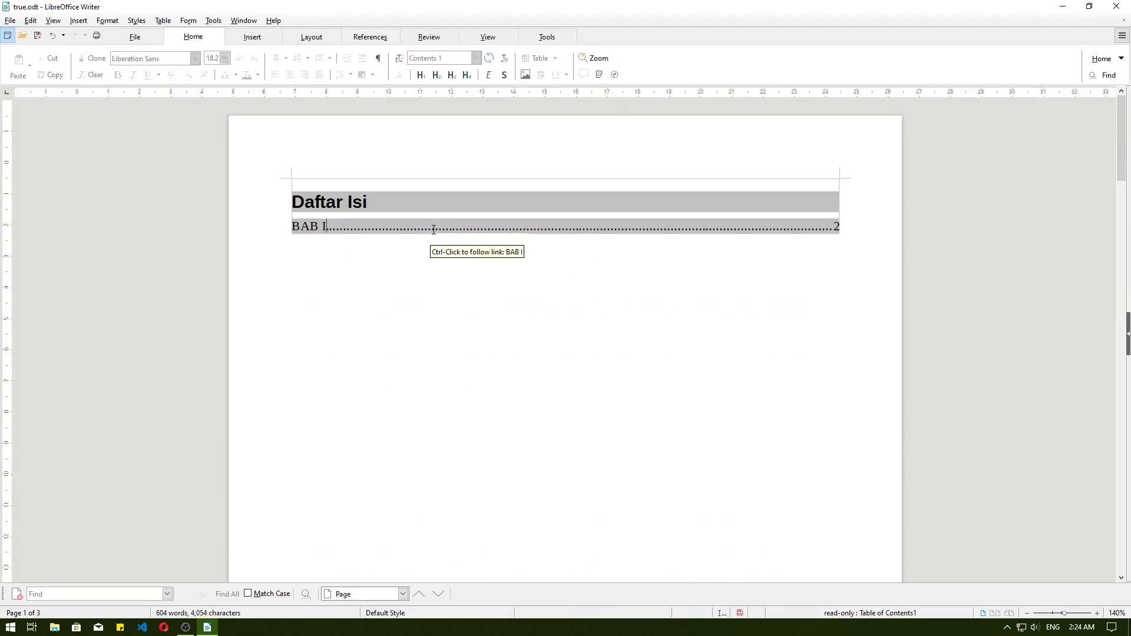
{"action": "right_click", "coordinate": [433, 231]}
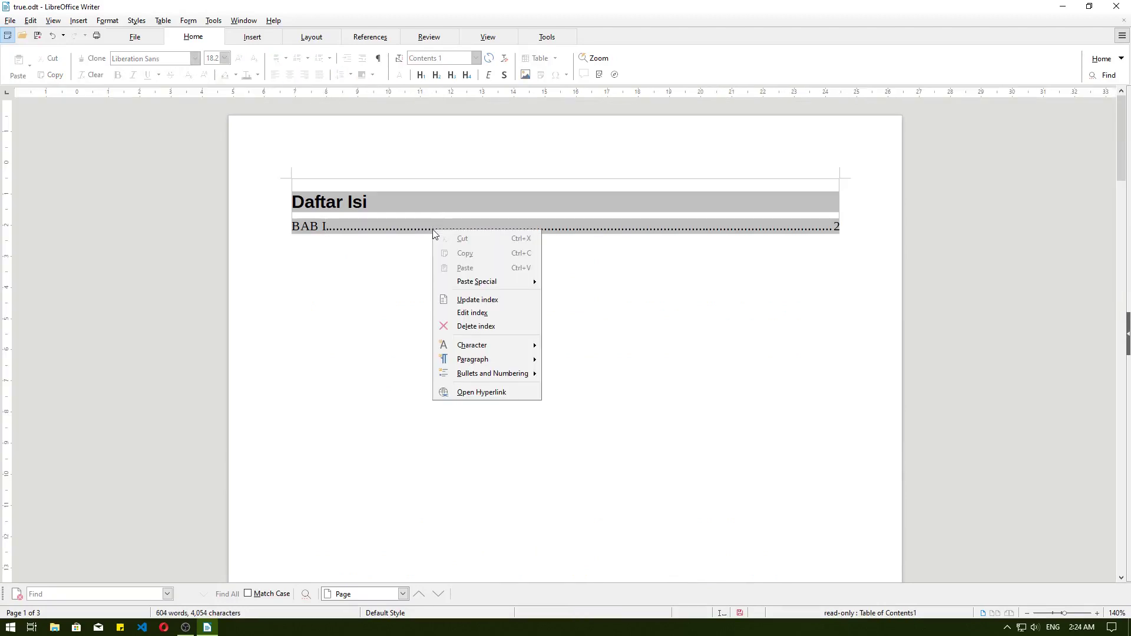
{"action": "left_click", "coordinate": [473, 300]}
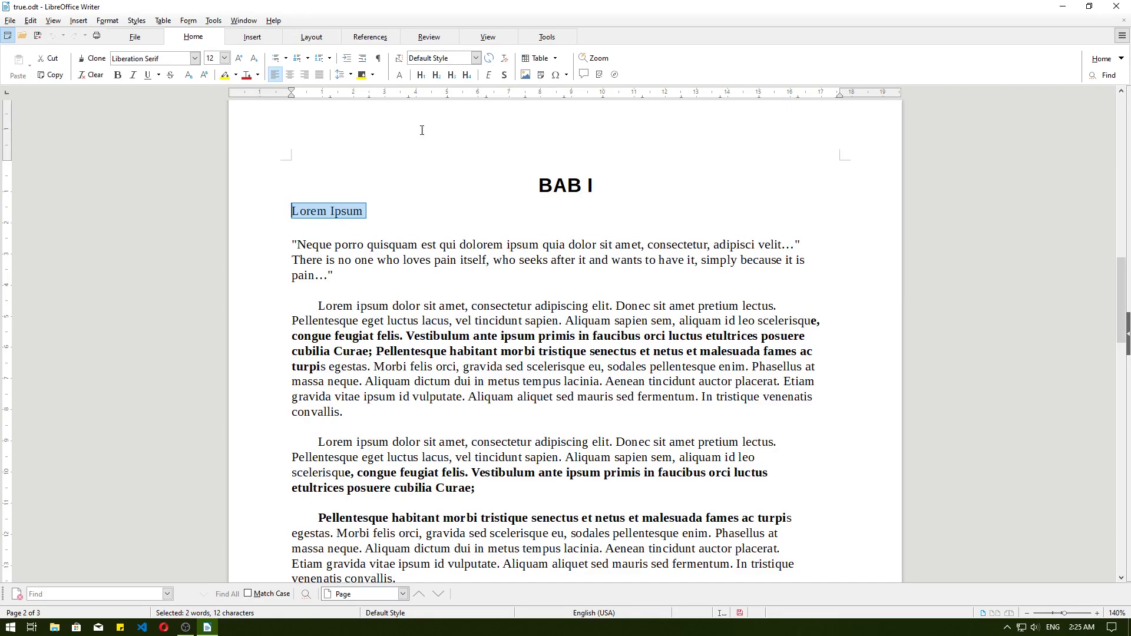
Apply the Heading 2 style to the "Lorem Ipsum" line under BAB I and update the "Daftar Isi" index.
{"action": "left_click", "coordinate": [475, 59]}
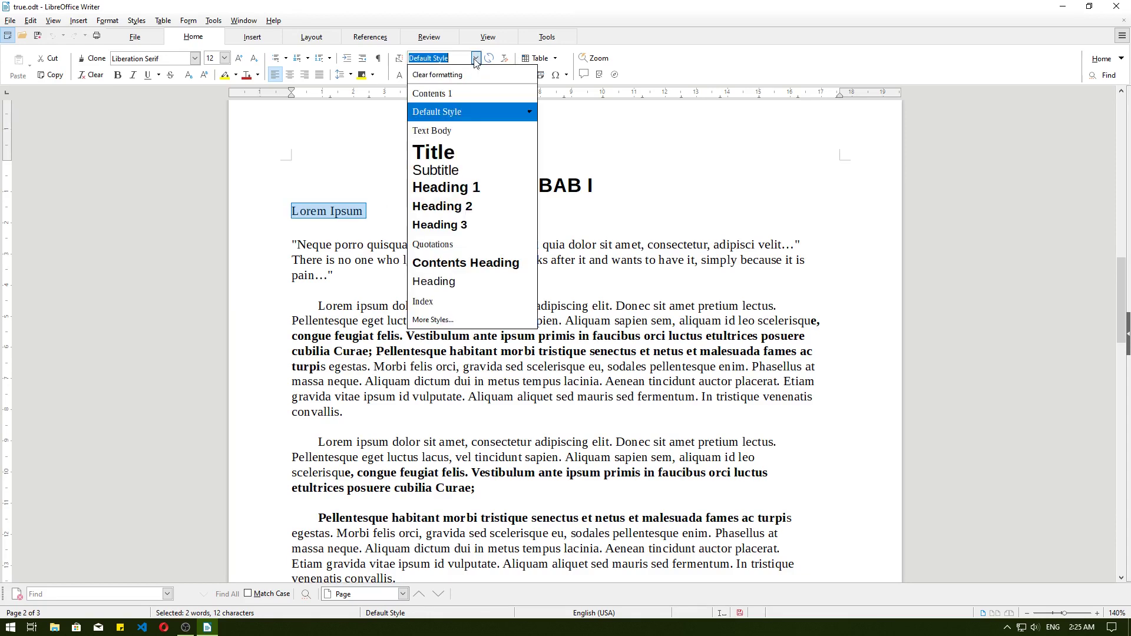
{"action": "left_click", "coordinate": [454, 205]}
{"action": "scroll", "coordinate": [453, 201], "scroll_direction": "up", "scroll_amount": 15}
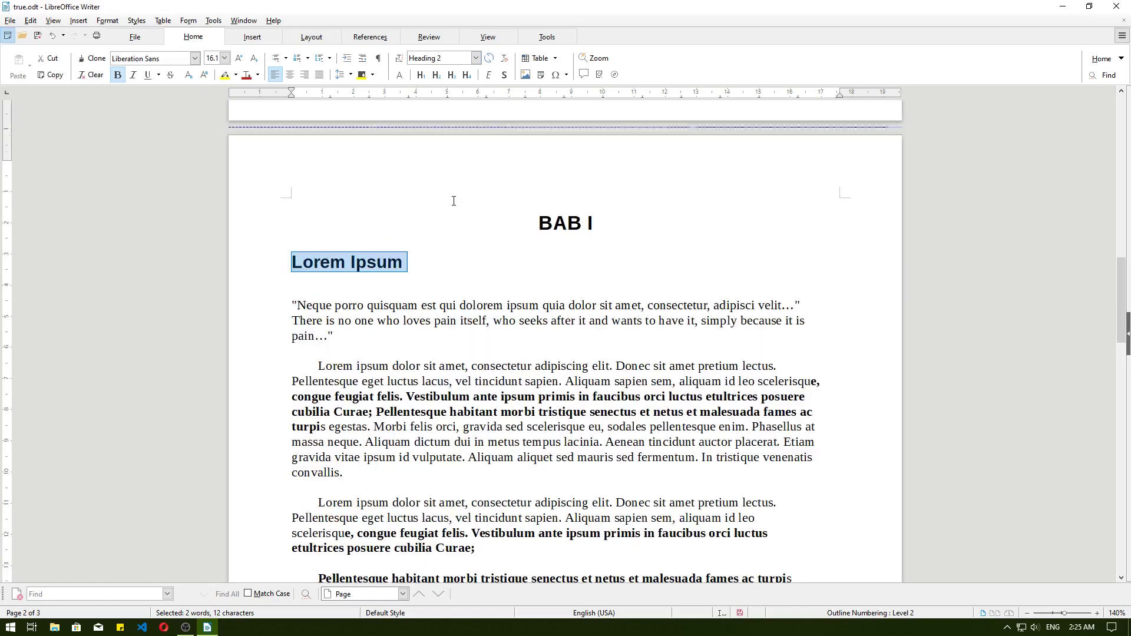
{"action": "right_click", "coordinate": [448, 226]}
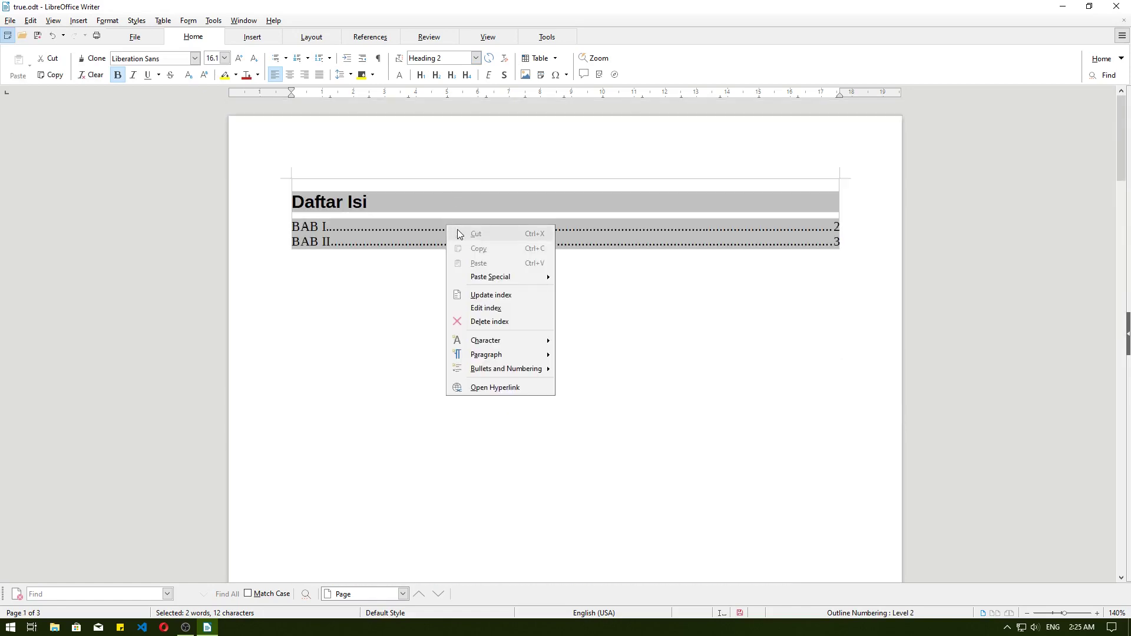
{"action": "left_click", "coordinate": [488, 296]}
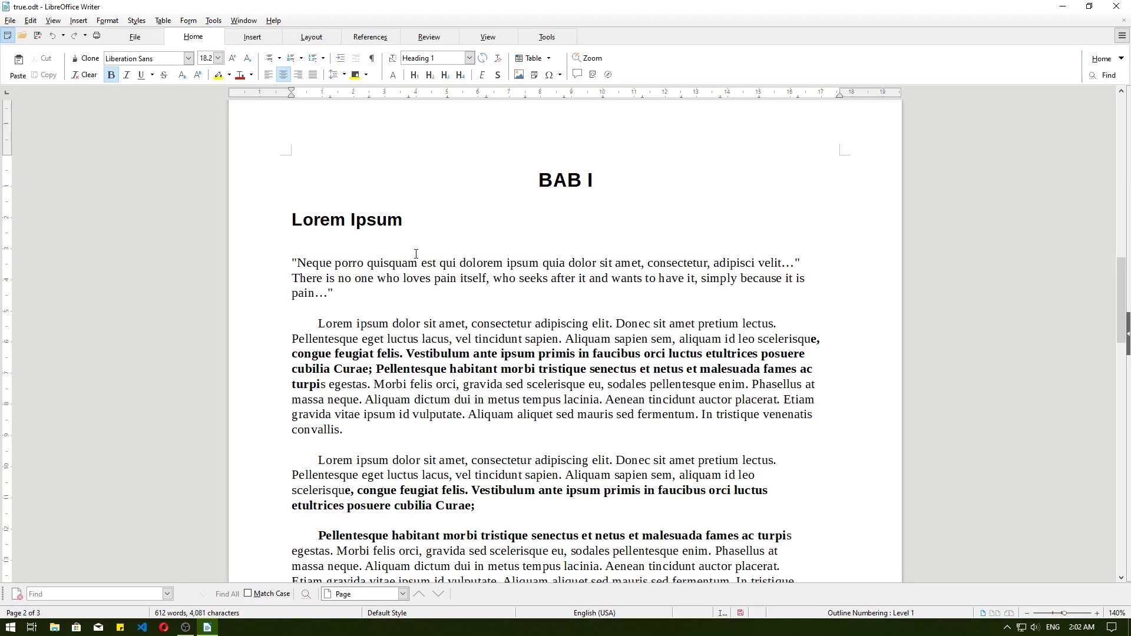
Enter "Level III" on the empty line above the "Pellentesque habitant morbi" paragraph on the second page.
{"action": "scroll", "coordinate": [415, 253], "scroll_direction": "down", "scroll_amount": 1}
{"action": "scroll", "coordinate": [415, 254], "scroll_direction": "down", "scroll_amount": 2}
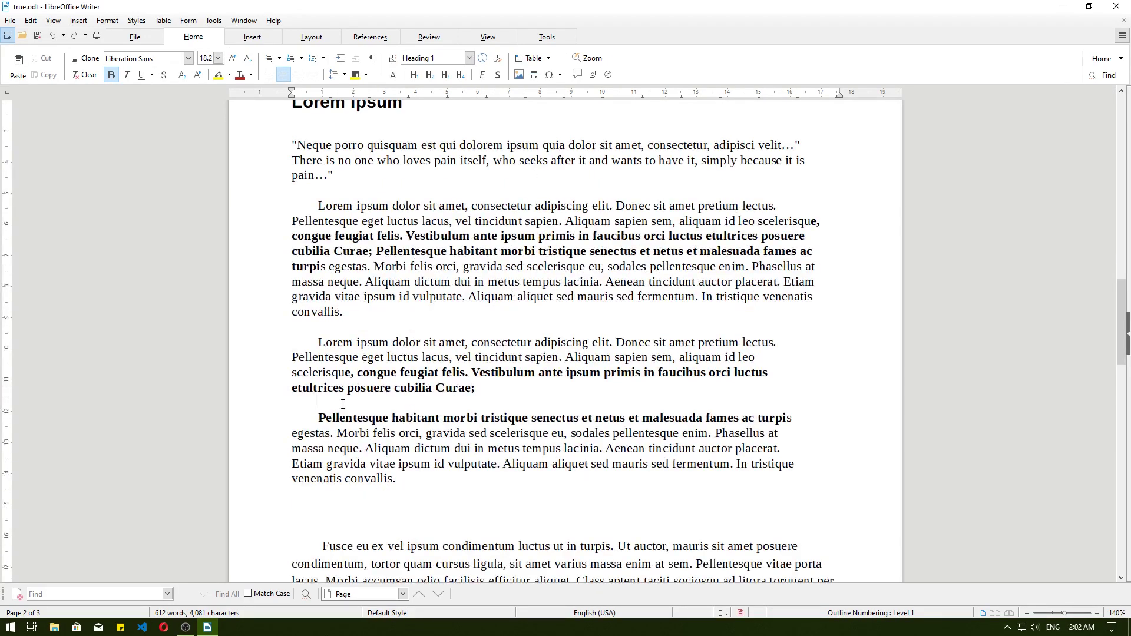
{"action": "left_click", "coordinate": [366, 390]}
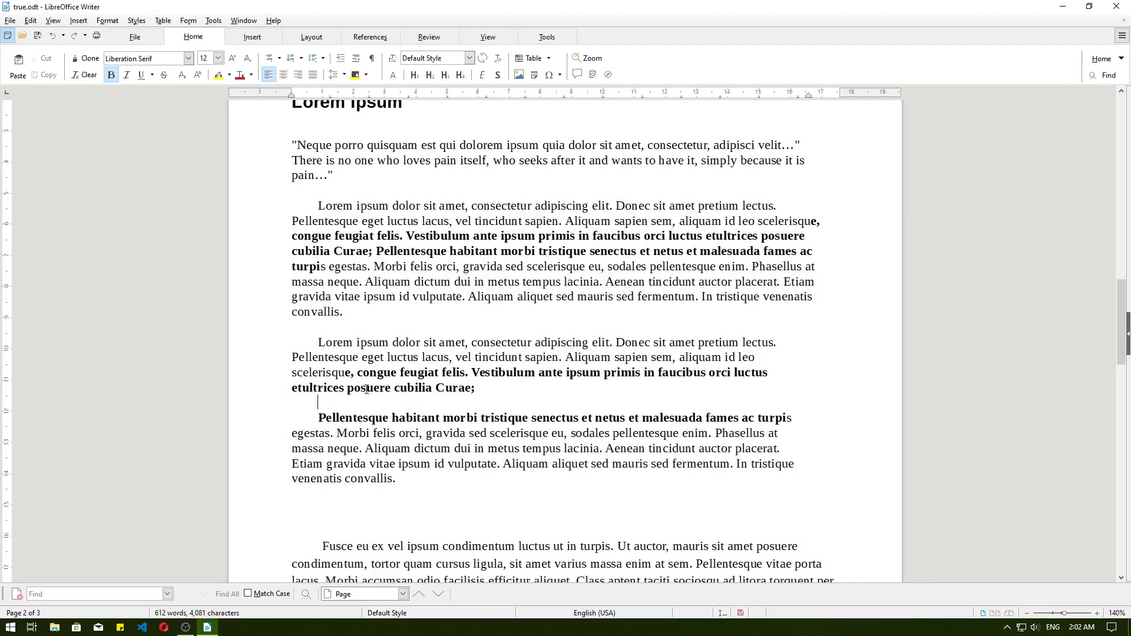
{"action": "type", "text": "Level III"}
{"action": "key", "text": "Home"}
Apply the Heading 3 style to the "Level III" line.
{"action": "left_click_drag", "start_coordinate": [318, 402], "coordinate": [389, 401]}
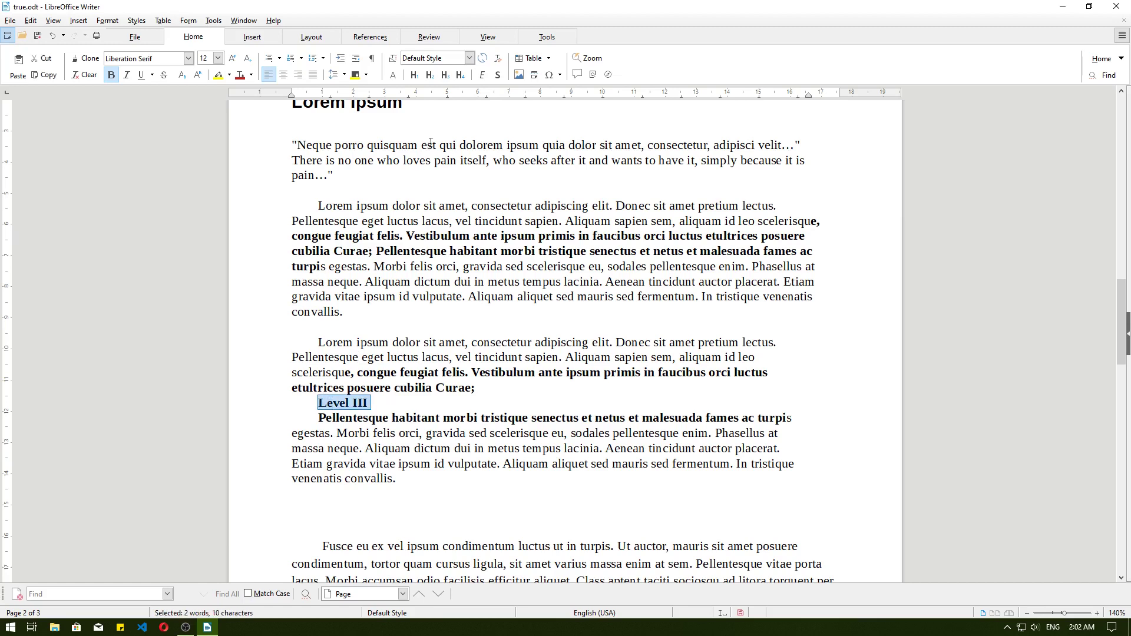
{"action": "left_click", "coordinate": [470, 58]}
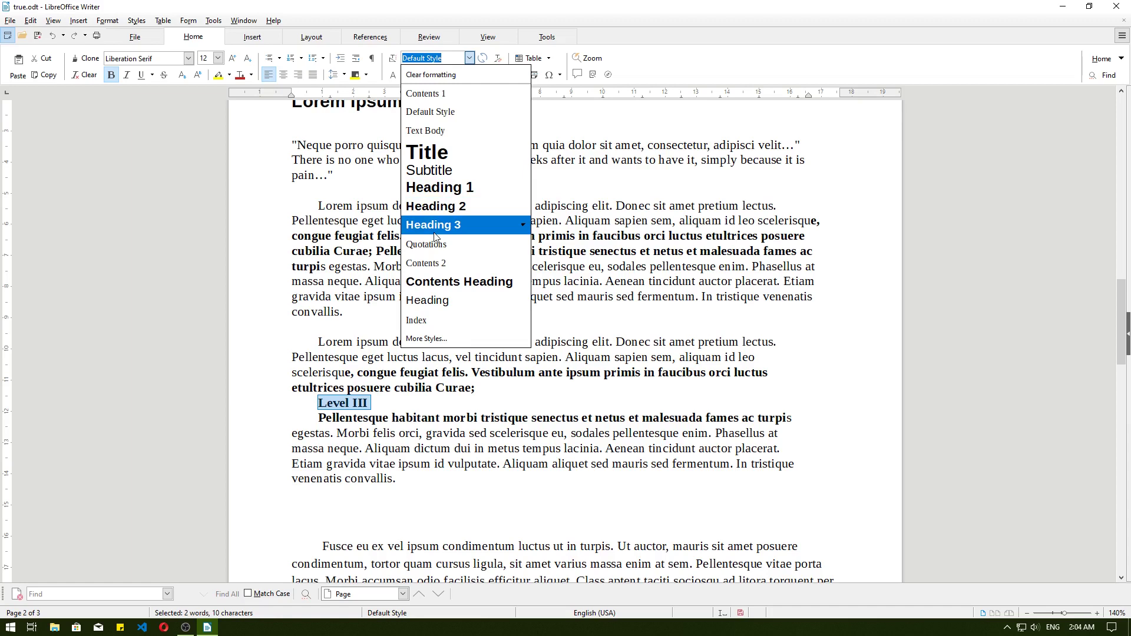
{"action": "left_click", "coordinate": [438, 188]}
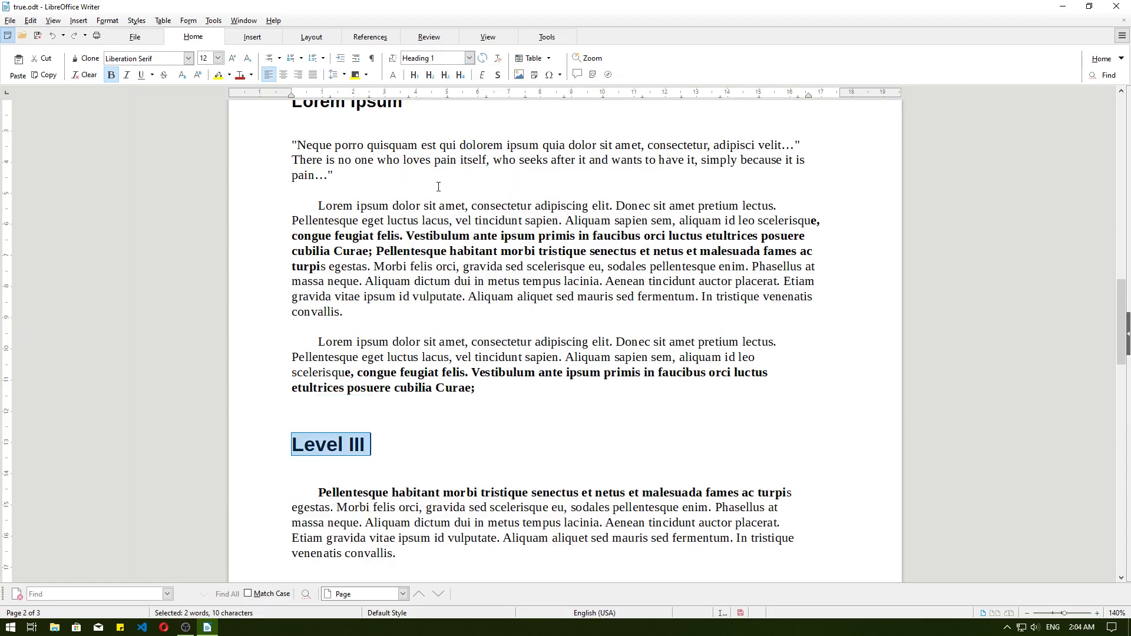
{"action": "left_click", "coordinate": [300, 432]}
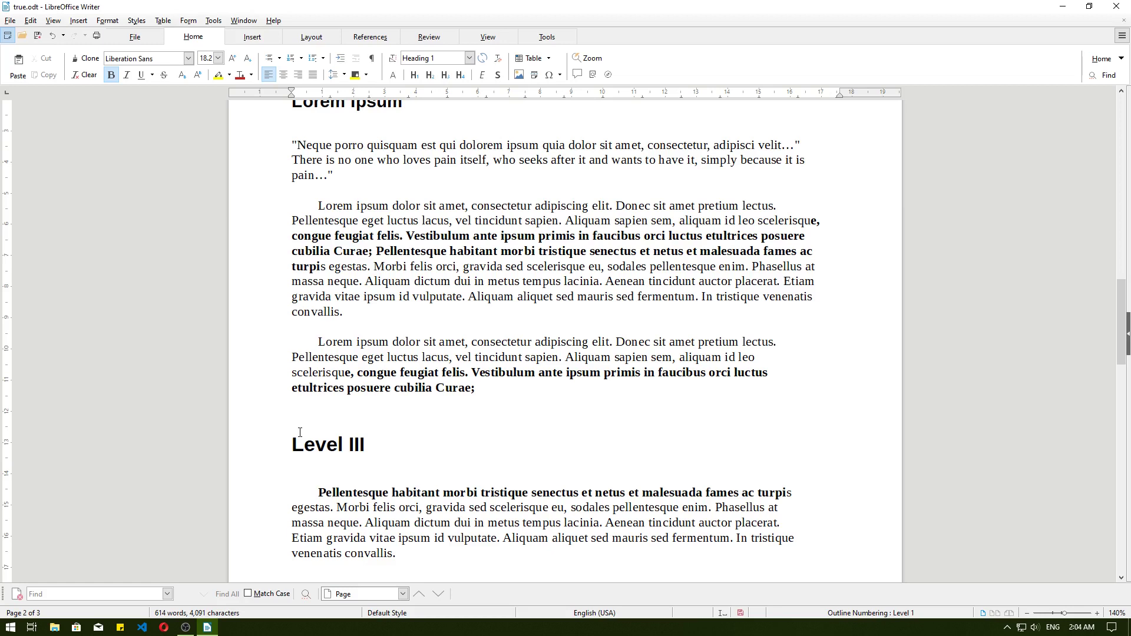
{"action": "key", "text": "ctrl+z"}
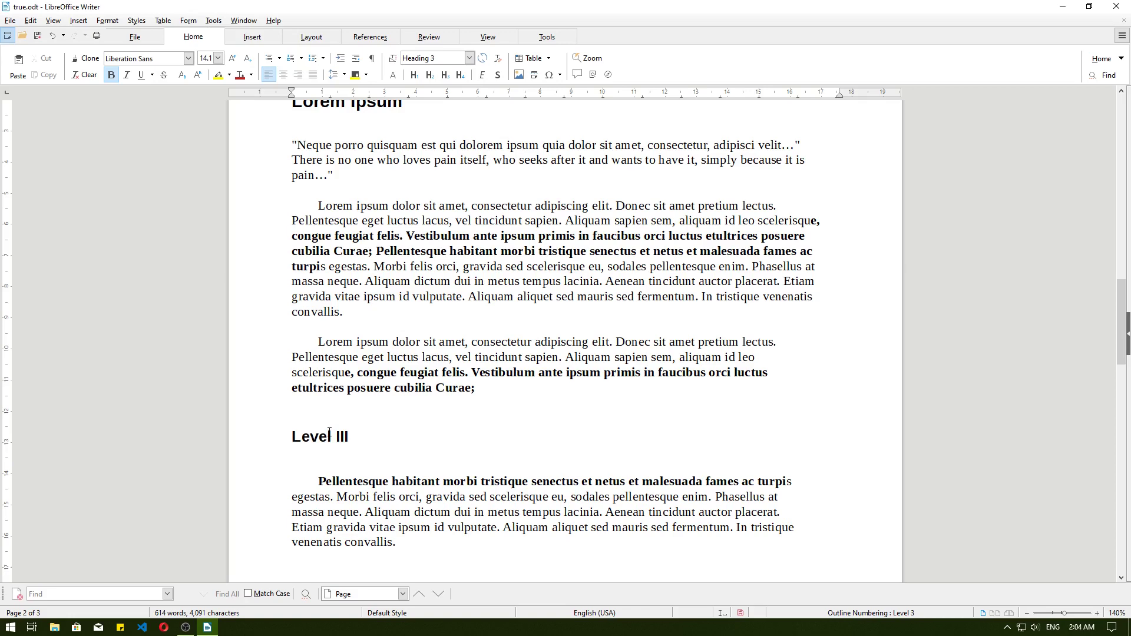
Try to update the "Daftar Isi" index on the first page to include the Level III heading.
{"action": "scroll", "coordinate": [330, 432], "scroll_direction": "up", "scroll_amount": 20}
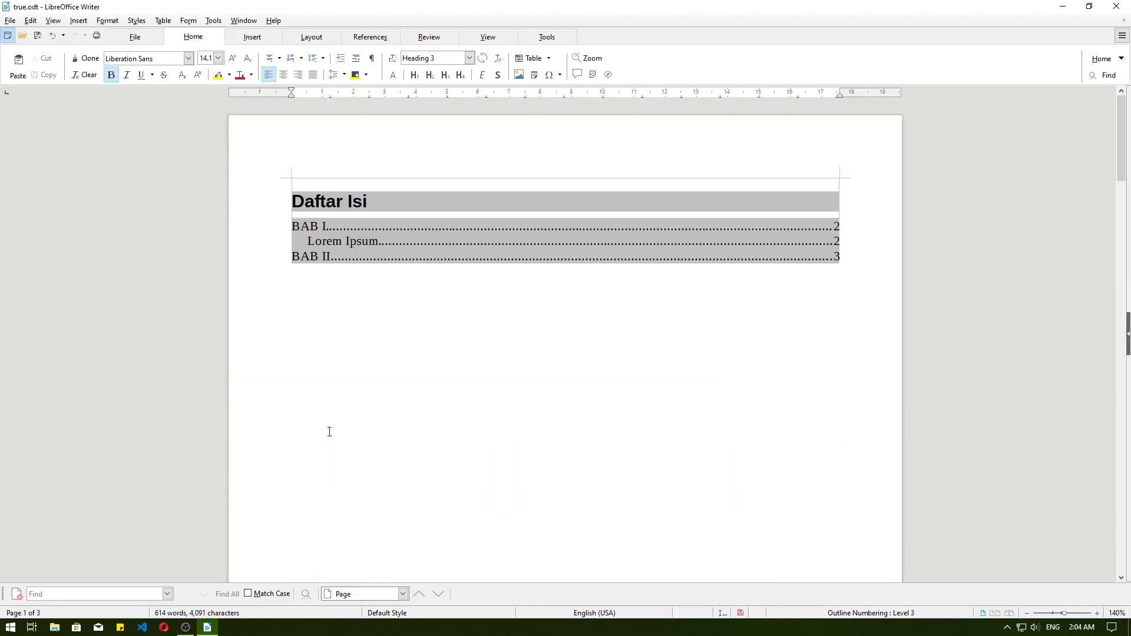
{"action": "left_click", "coordinate": [418, 235]}
{"action": "right_click", "coordinate": [418, 236]}
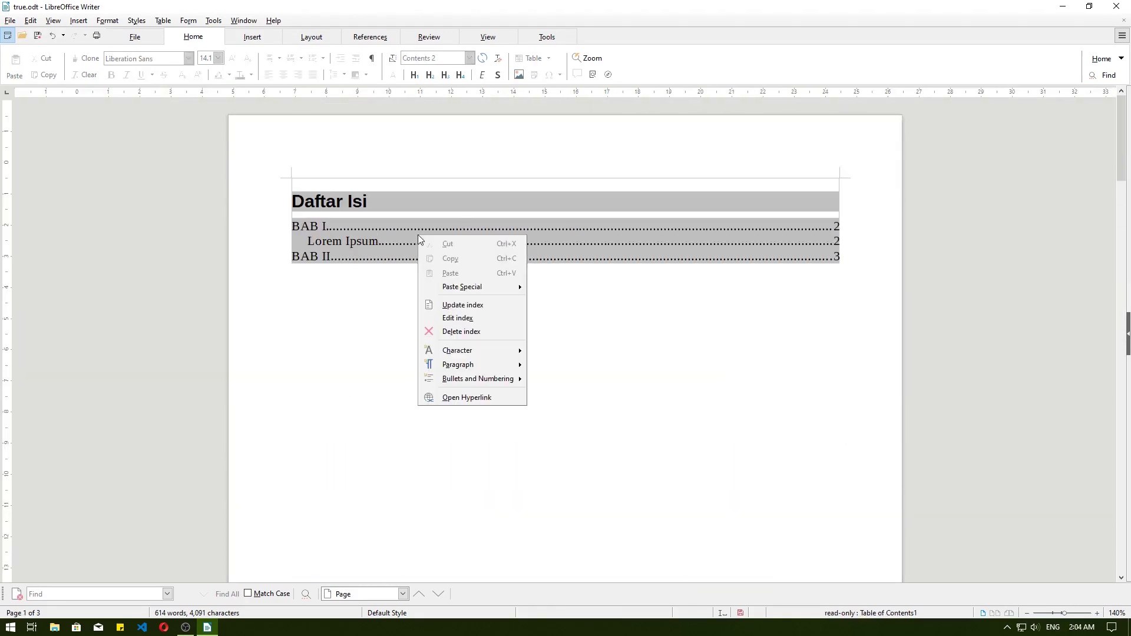
{"action": "left_click", "coordinate": [475, 305]}
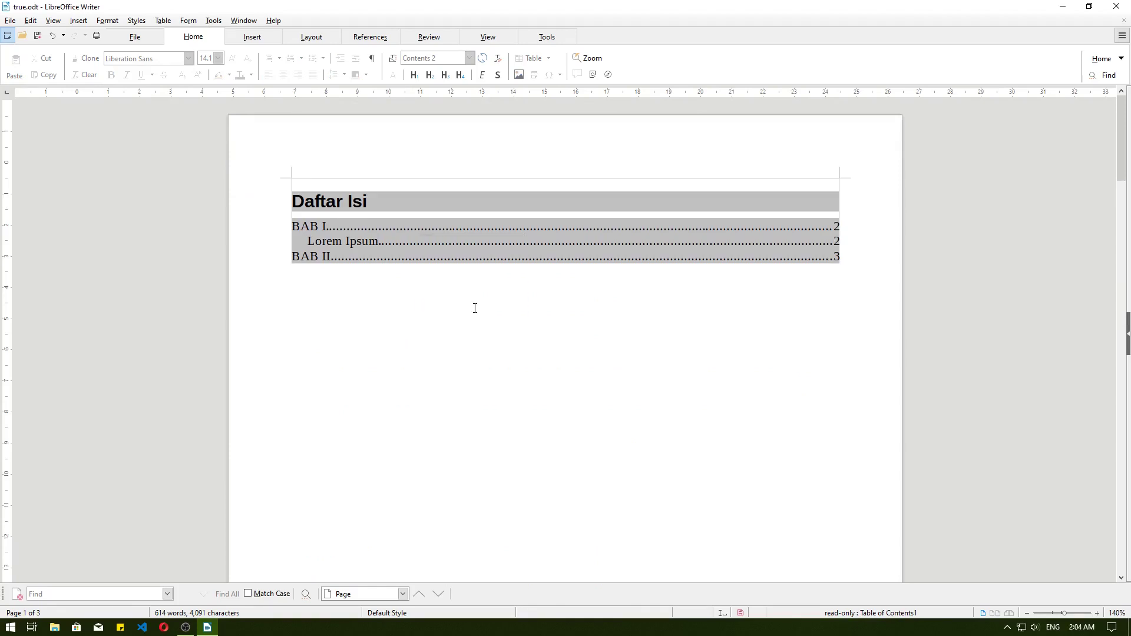
Edit the "Daftar Isi" index so that it evaluates headings up to level 3.
{"action": "left_click", "coordinate": [422, 243]}
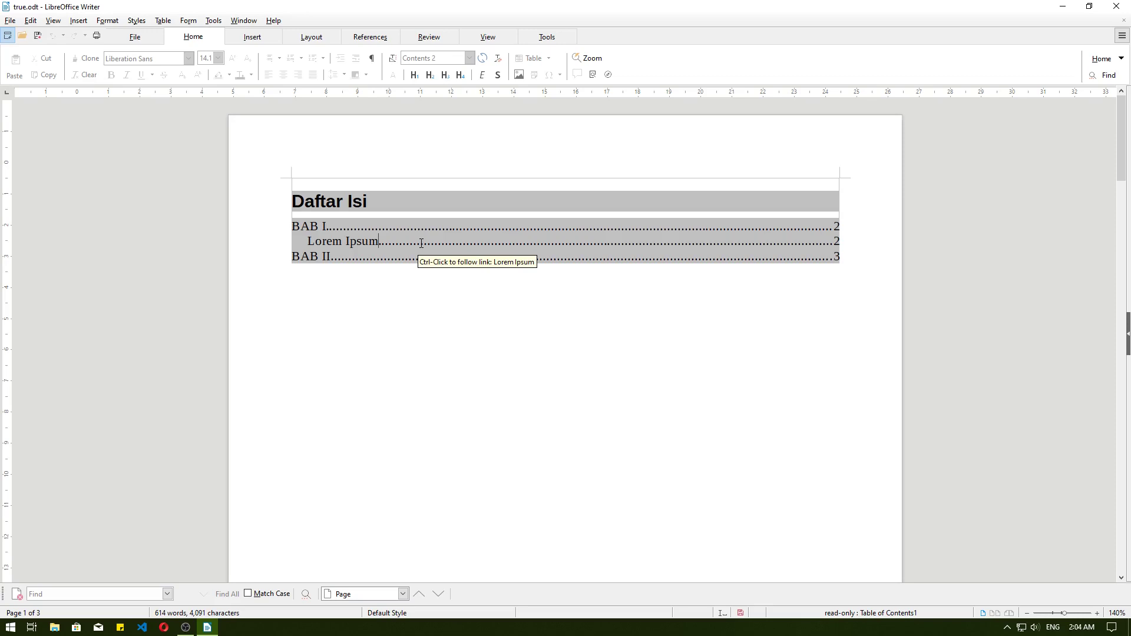
{"action": "right_click", "coordinate": [421, 243]}
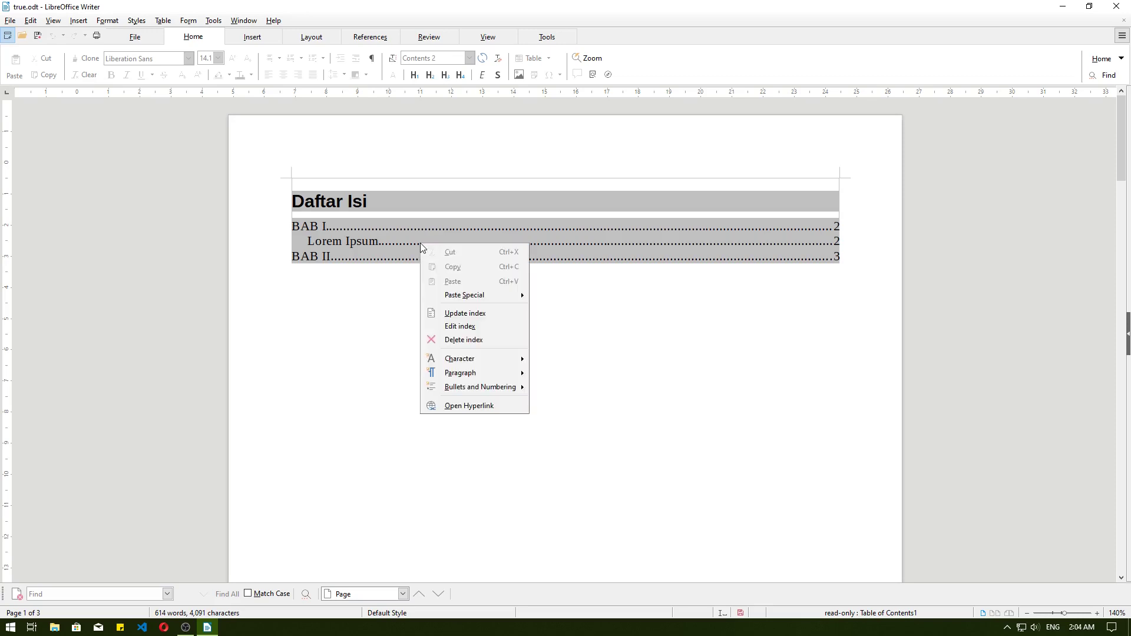
{"action": "left_click", "coordinate": [463, 326]}
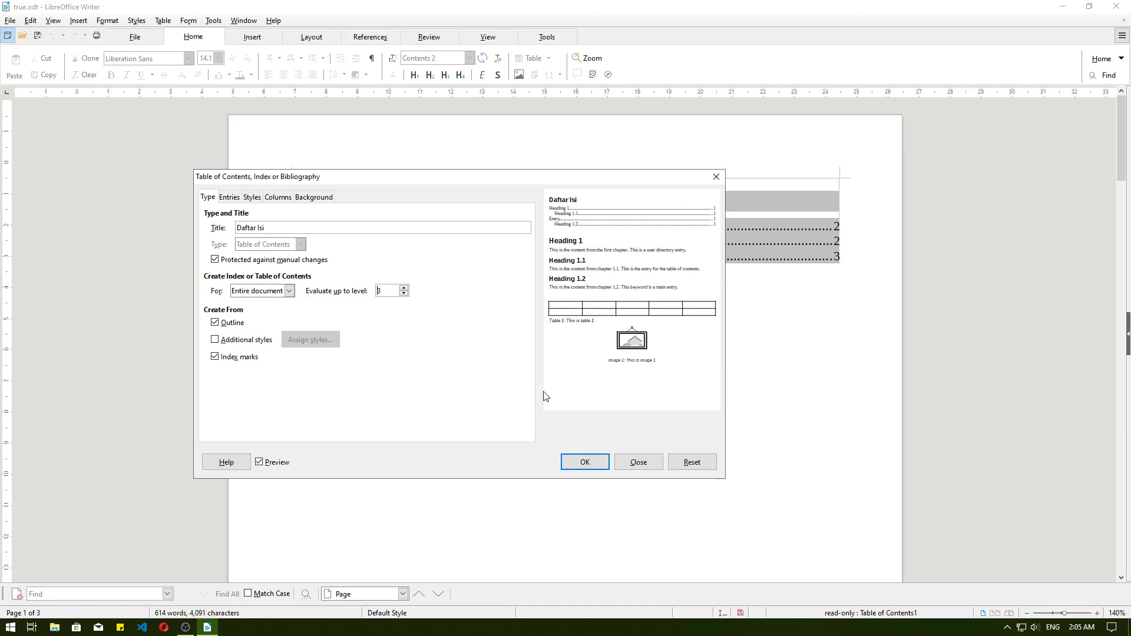
{"action": "left_click", "coordinate": [600, 464]}
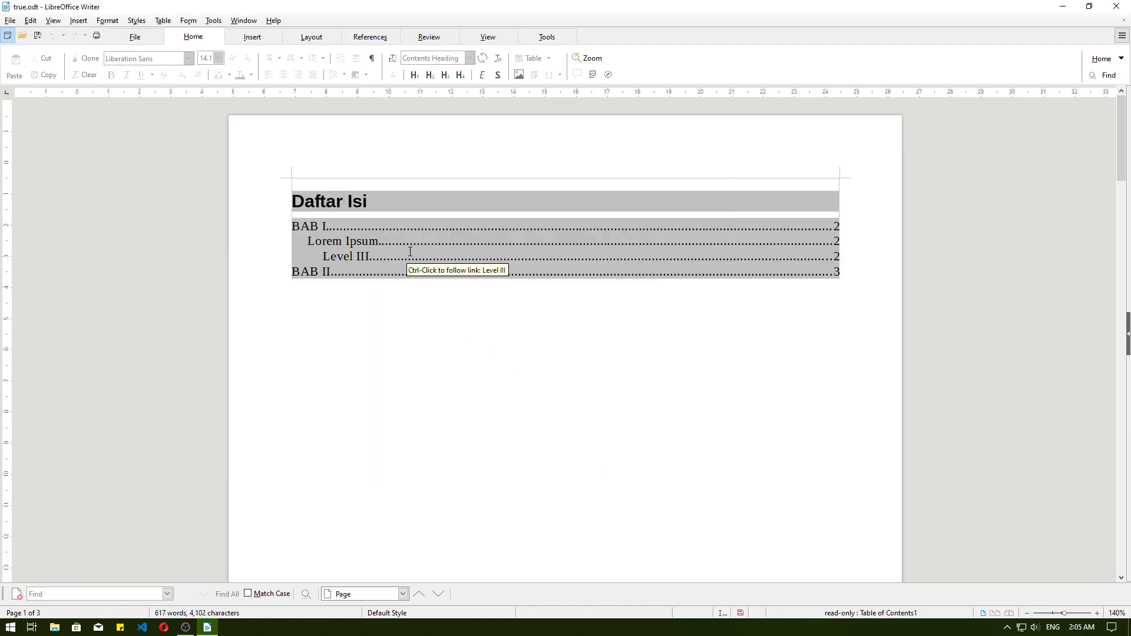